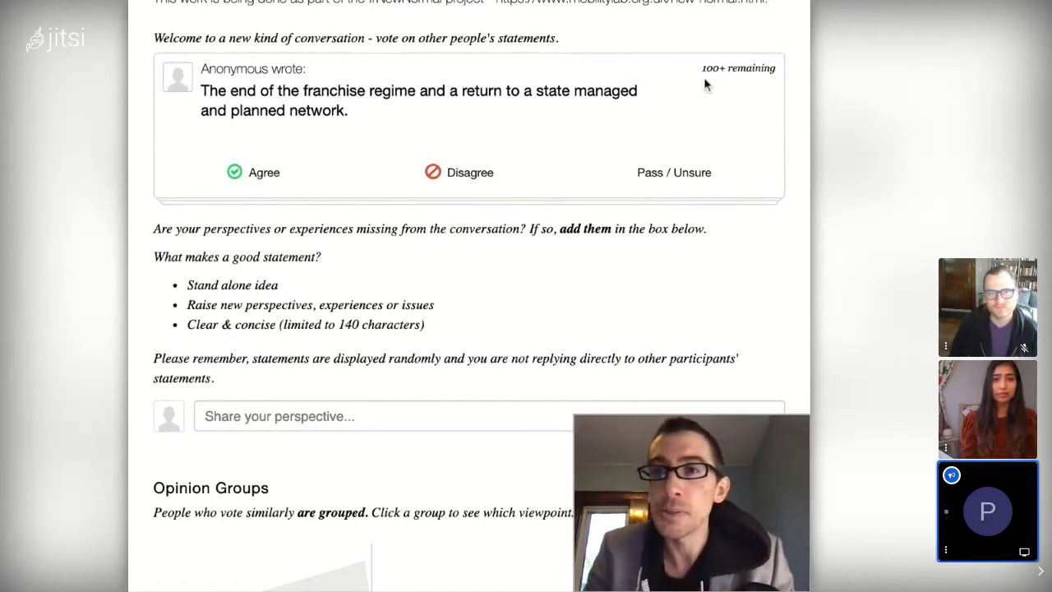
# Highlight the remaining-statements count on the voting card and view the Opinion Groups map.
pyautogui.moveTo(763, 69); pyautogui.dragTo(700, 72)
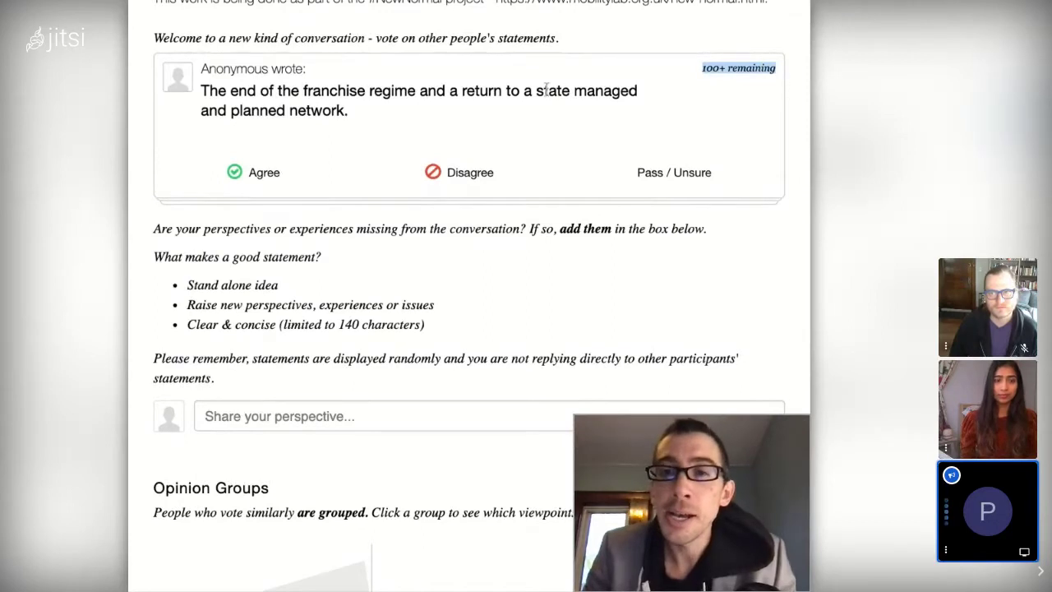
pyautogui.click(780, 77)
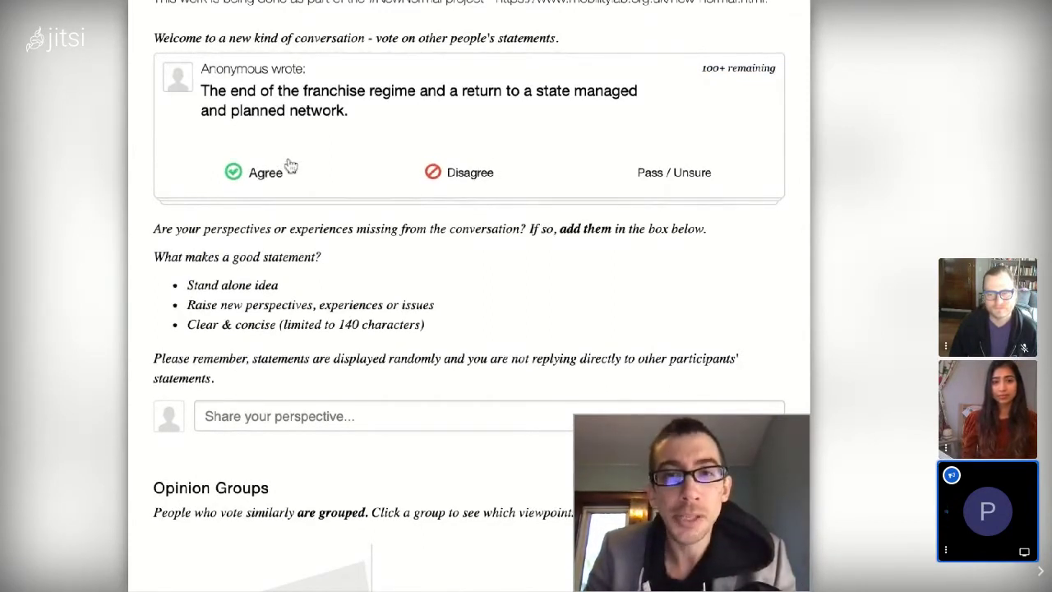
pyautogui.scroll(-1, 413, 223)
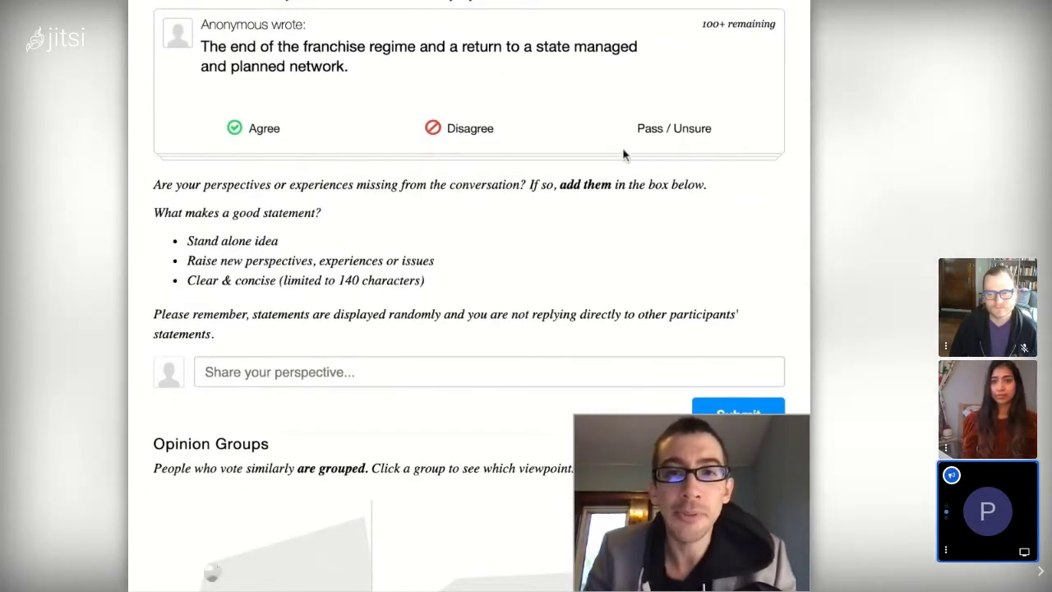
pyautogui.scroll(-2, 479, 241)
pyautogui.scroll(-6, 341, 212)
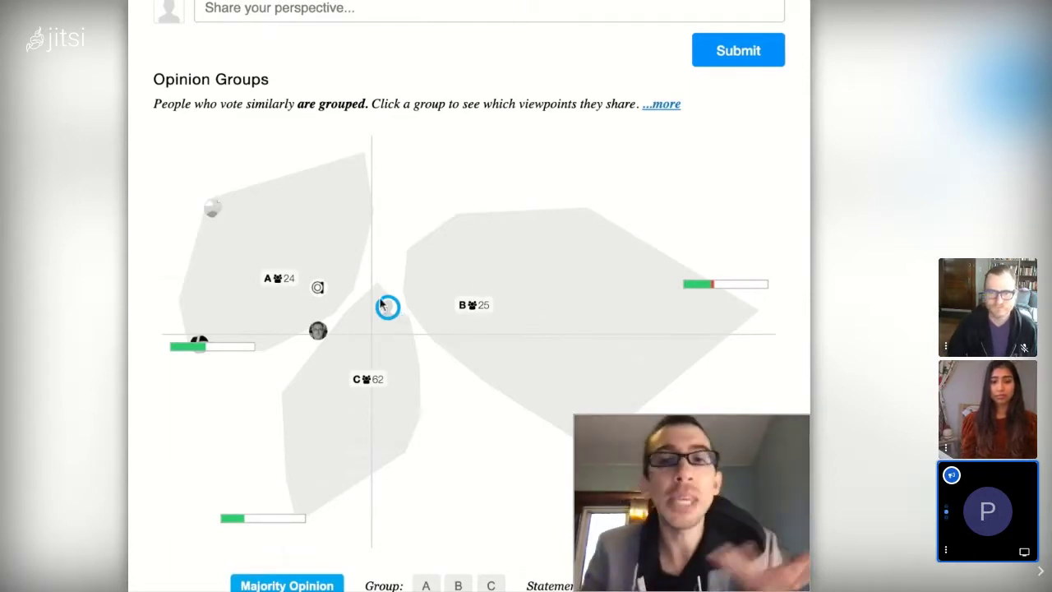
pyautogui.scroll(-2, 404, 266)
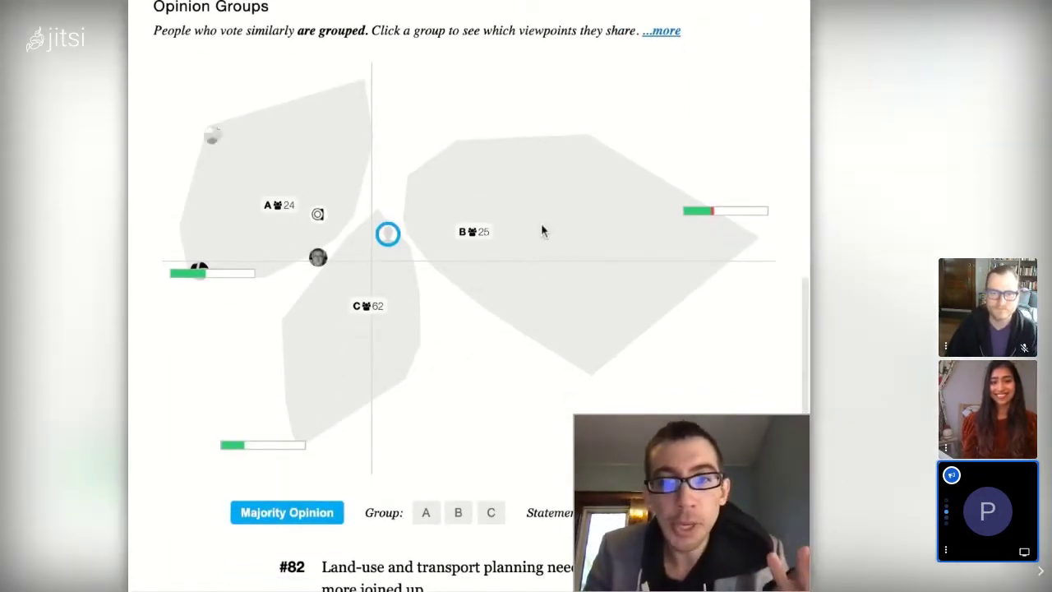
# Select opinion group C on the map and browse its statements 30, 39, 44, 52 and 78.
pyautogui.click(403, 335)
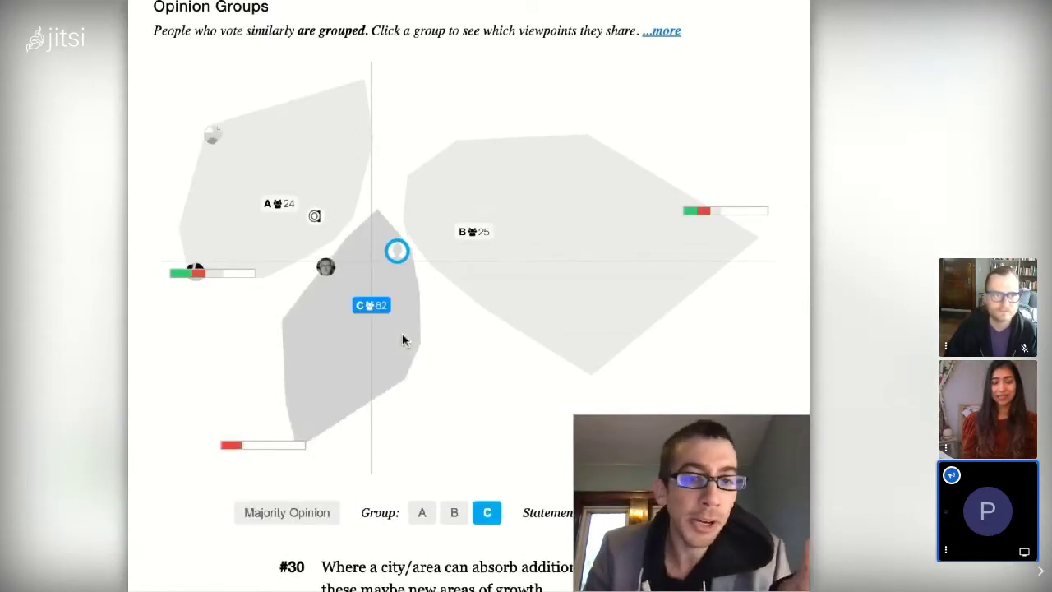
pyautogui.scroll(-2, 458, 374)
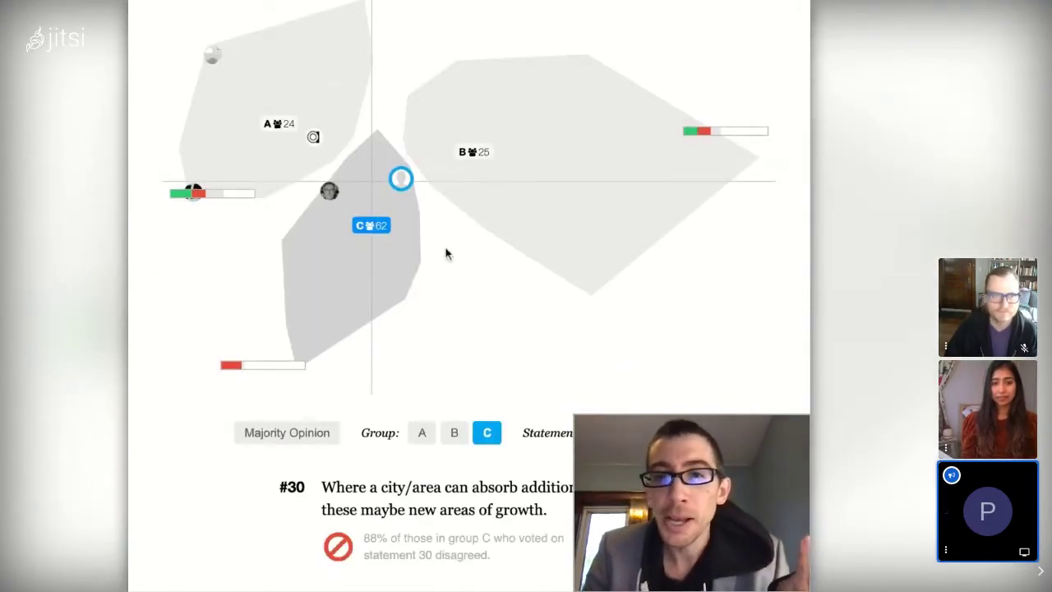
pyautogui.scroll(-2, 454, 282)
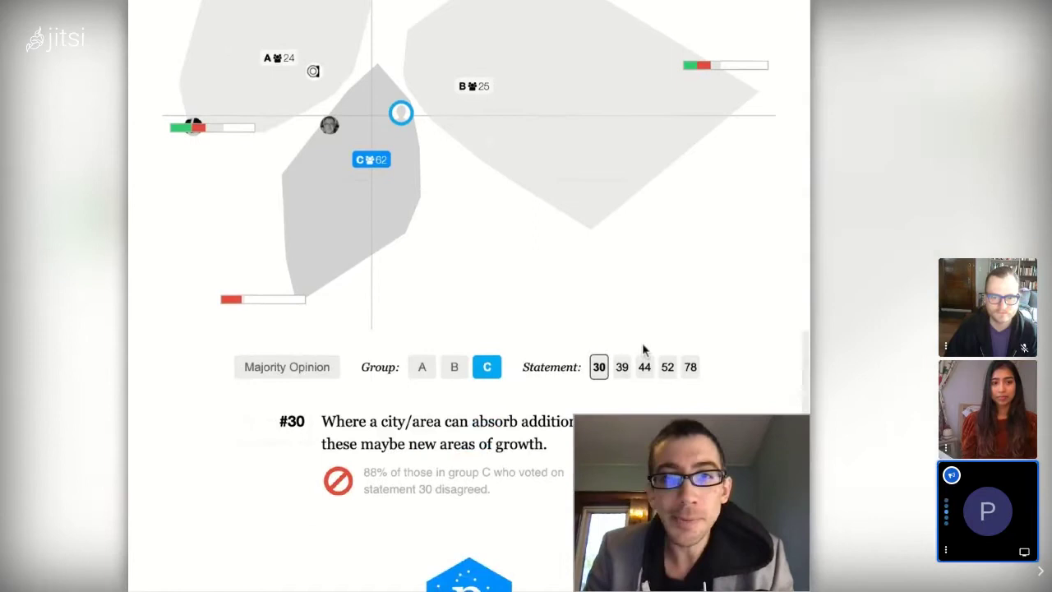
pyautogui.click(622, 369)
pyautogui.click(599, 369)
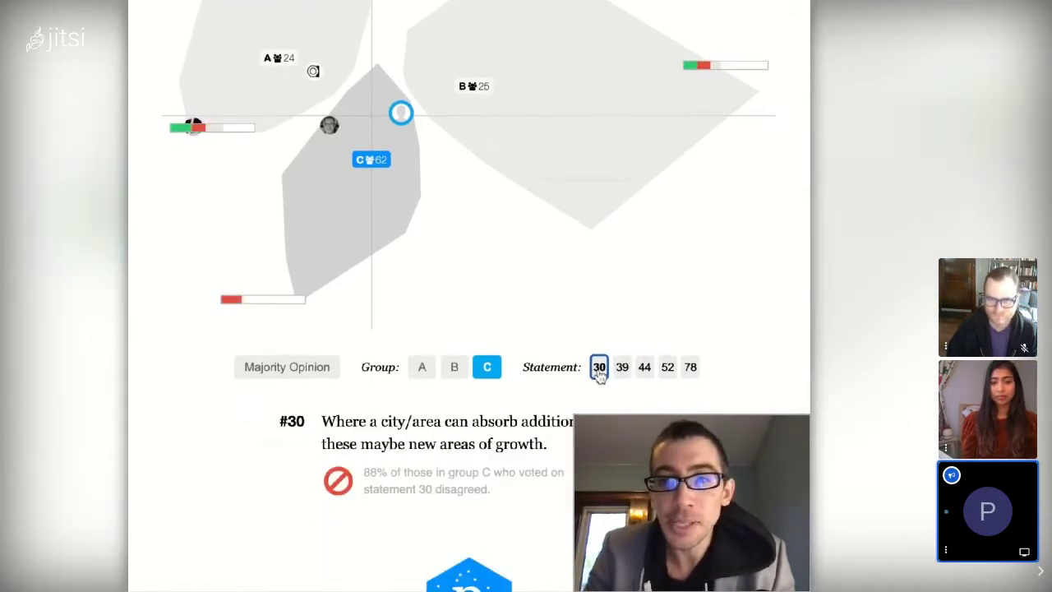
pyautogui.click(623, 370)
pyautogui.click(645, 371)
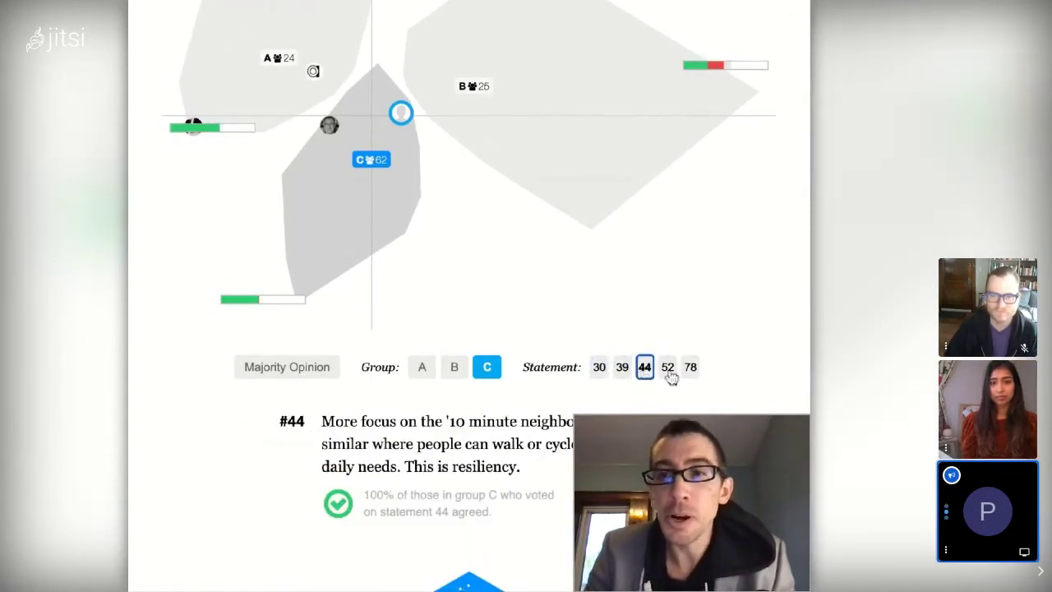
pyautogui.click(668, 373)
pyautogui.click(690, 370)
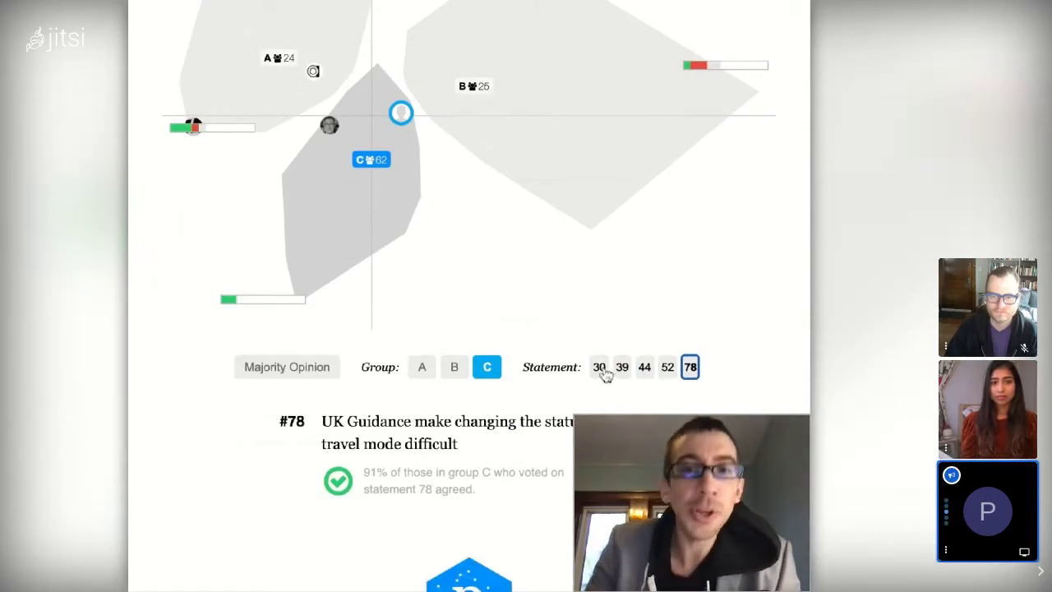
# Return to group C's statement 30 and read its full text and voting result.
pyautogui.click(599, 369)
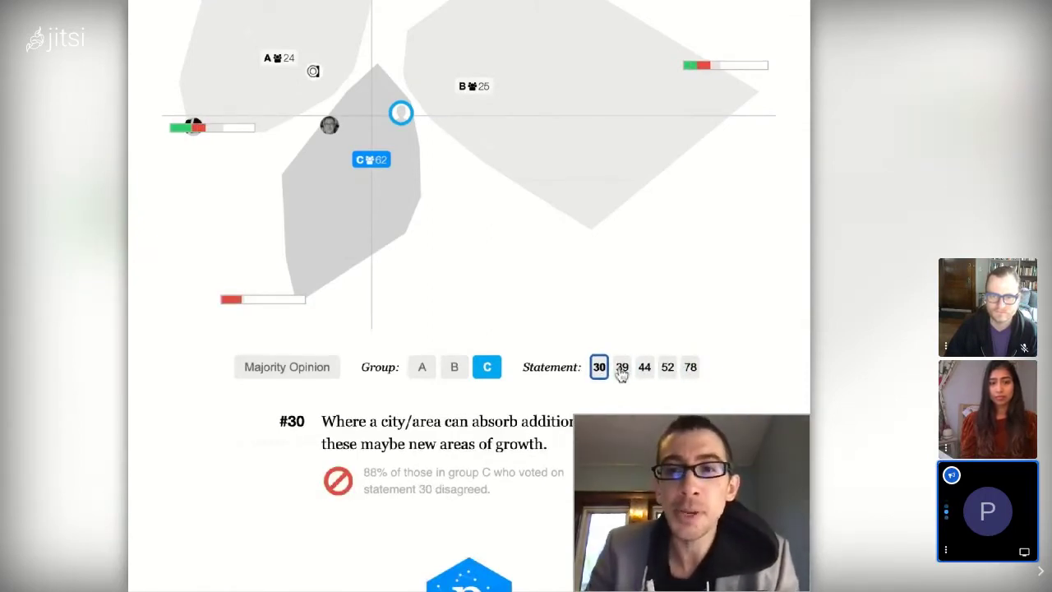
pyautogui.click(624, 372)
pyautogui.click(600, 371)
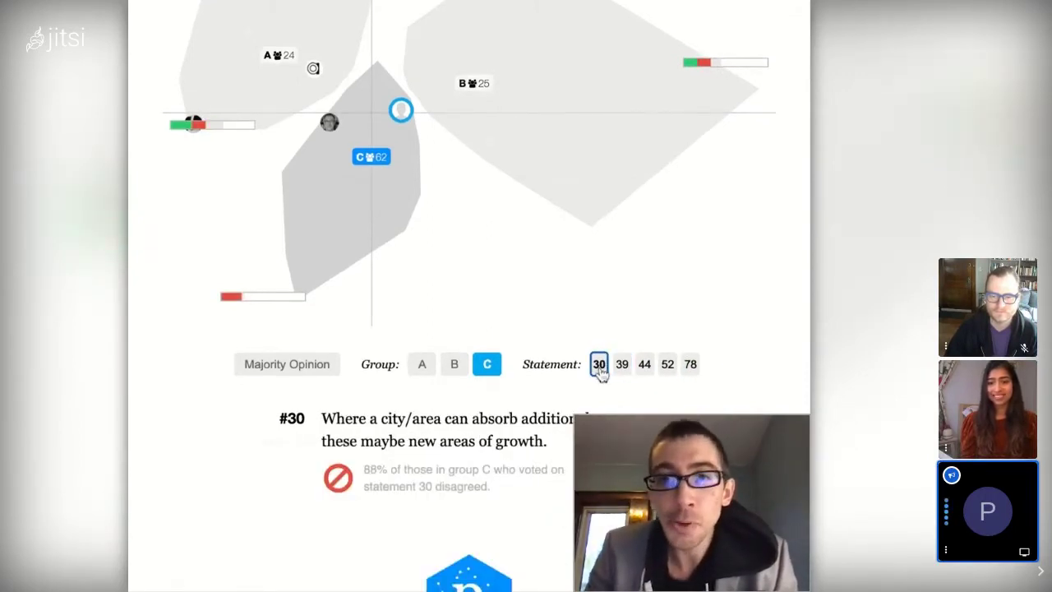
pyautogui.scroll(-1, 599, 370)
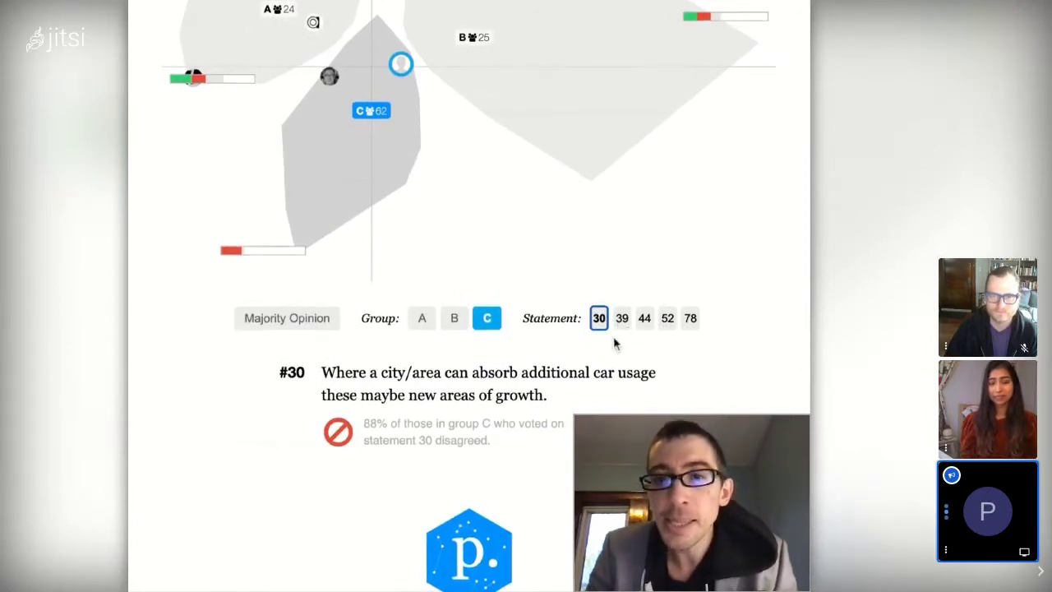
pyautogui.scroll(-1, 622, 329)
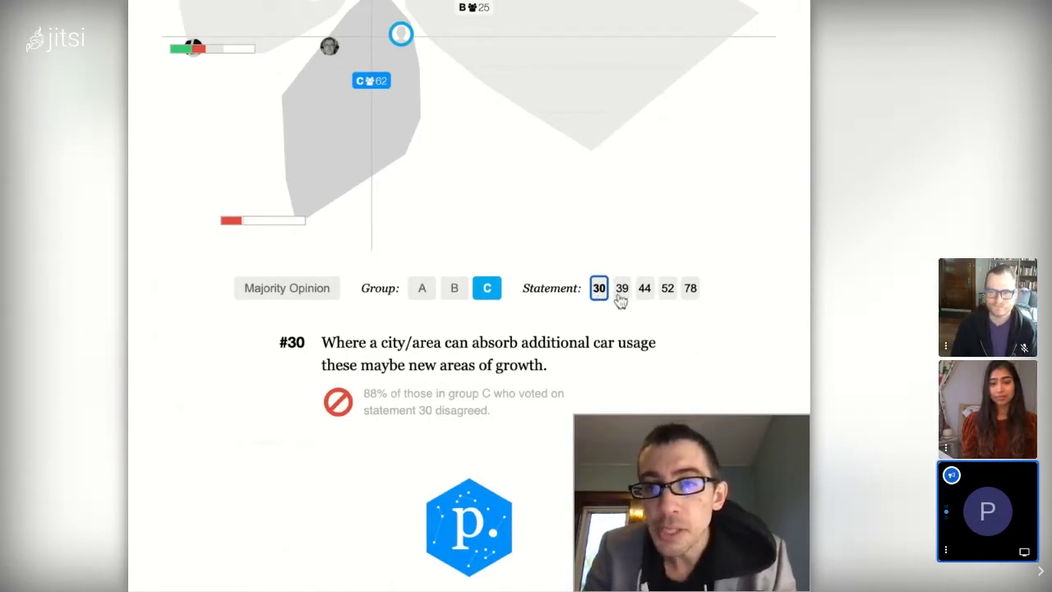
# Read group C's statements 39, 44 and 52 one after another.
pyautogui.click(621, 292)
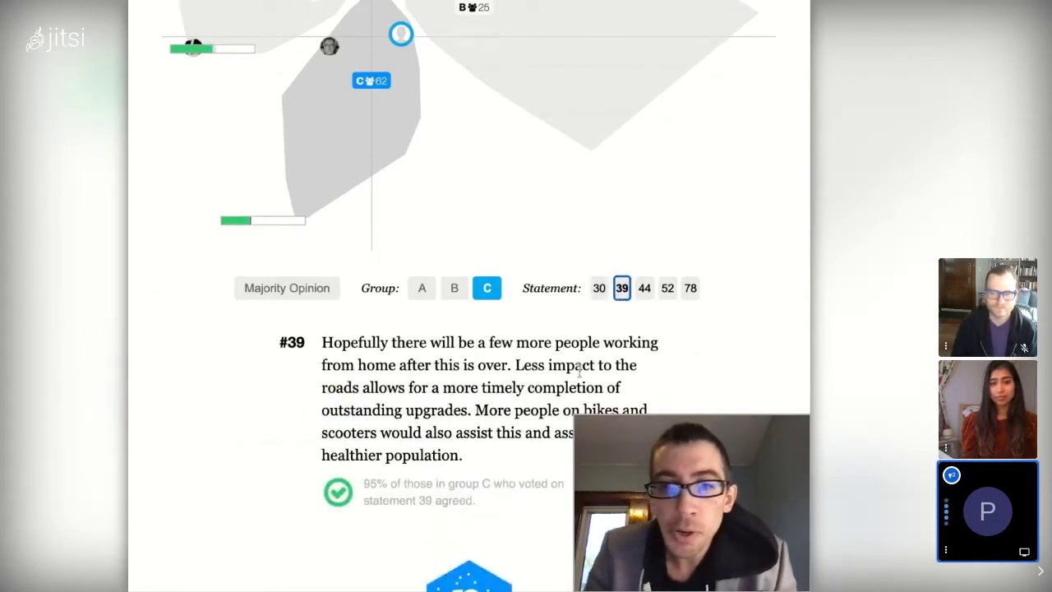
pyautogui.scroll(-1, 575, 370)
pyautogui.click(646, 258)
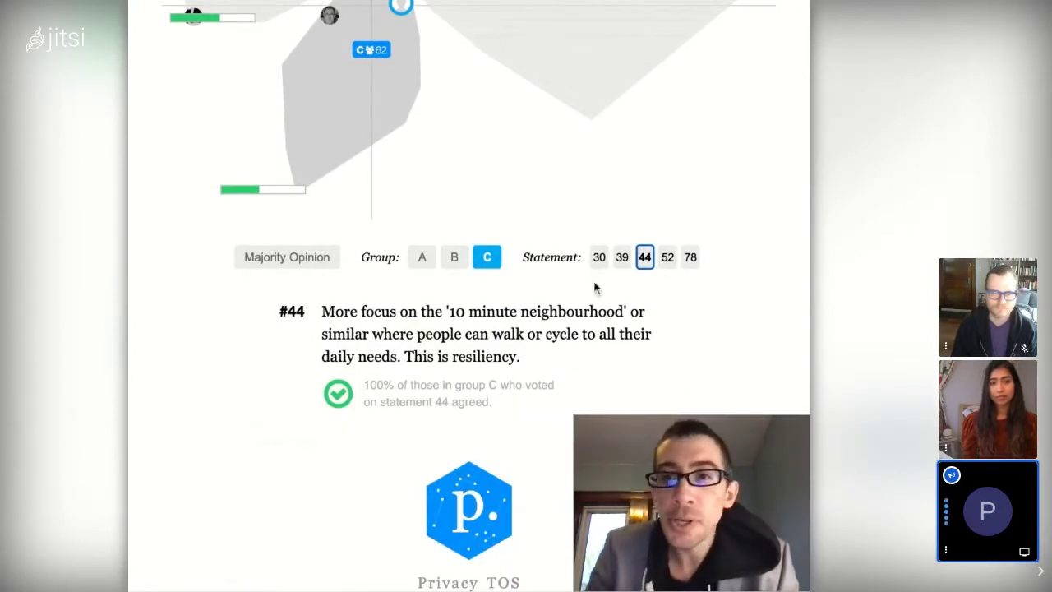
pyautogui.click(669, 261)
pyautogui.scroll(1, 696, 271)
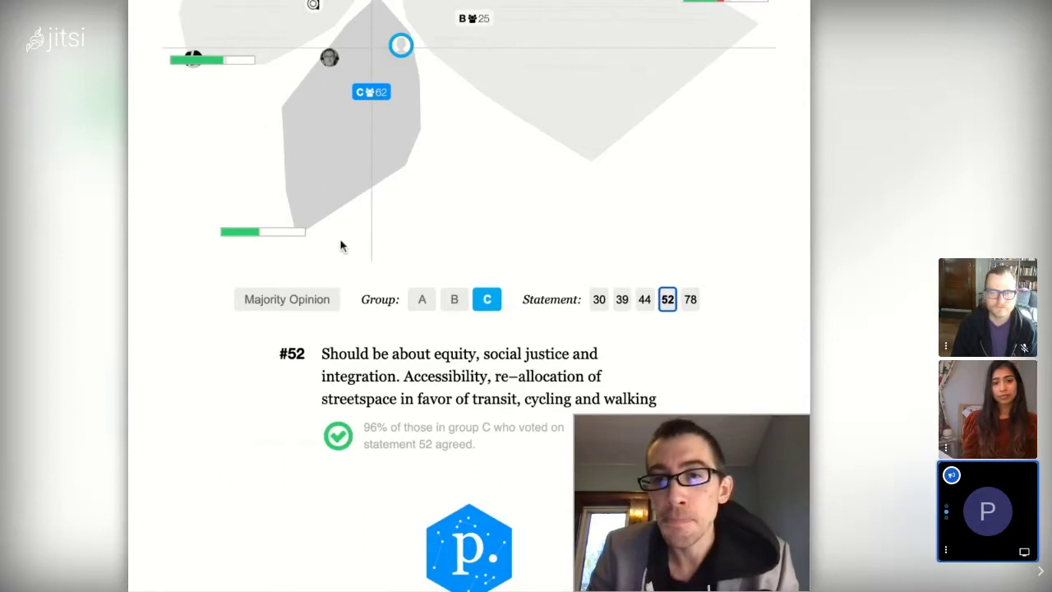
# Go back to group C's statement 39 and continue through statements 44, 52 and 78.
pyautogui.click(623, 304)
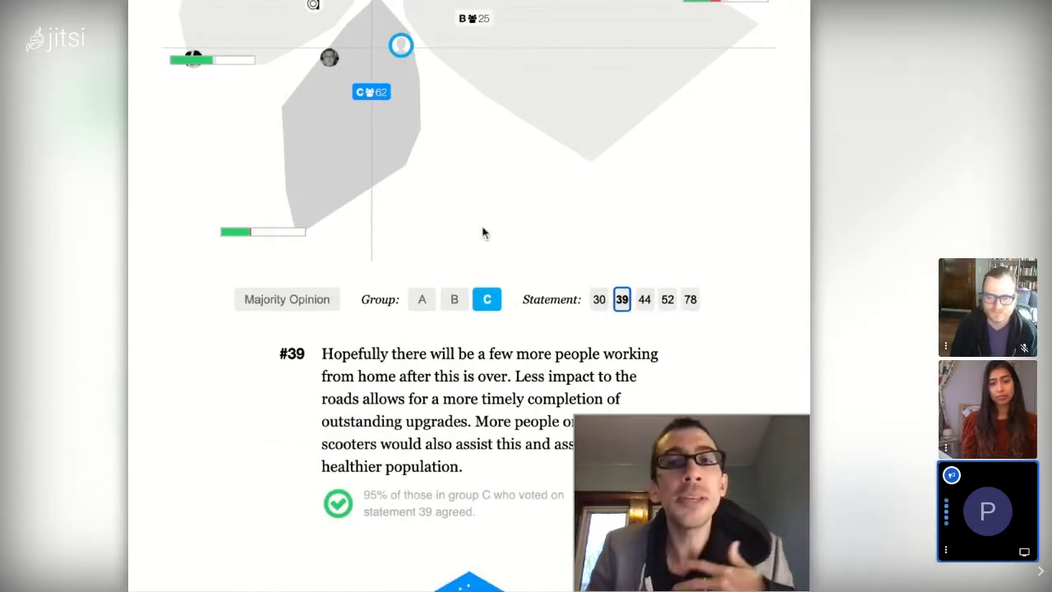
pyautogui.scroll(1, 436, 136)
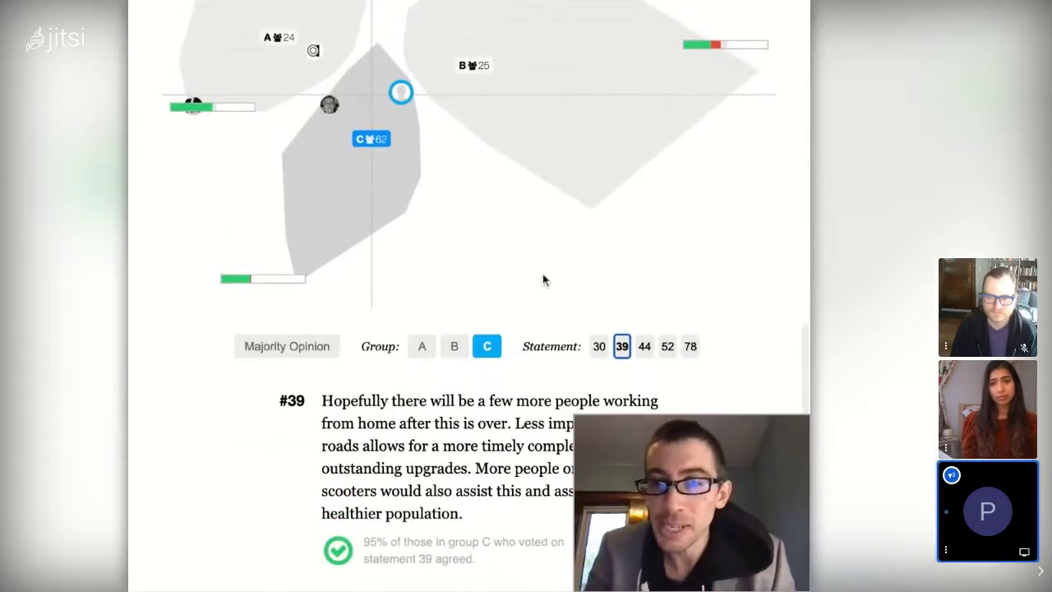
pyautogui.click(646, 348)
pyautogui.click(667, 348)
pyautogui.click(690, 349)
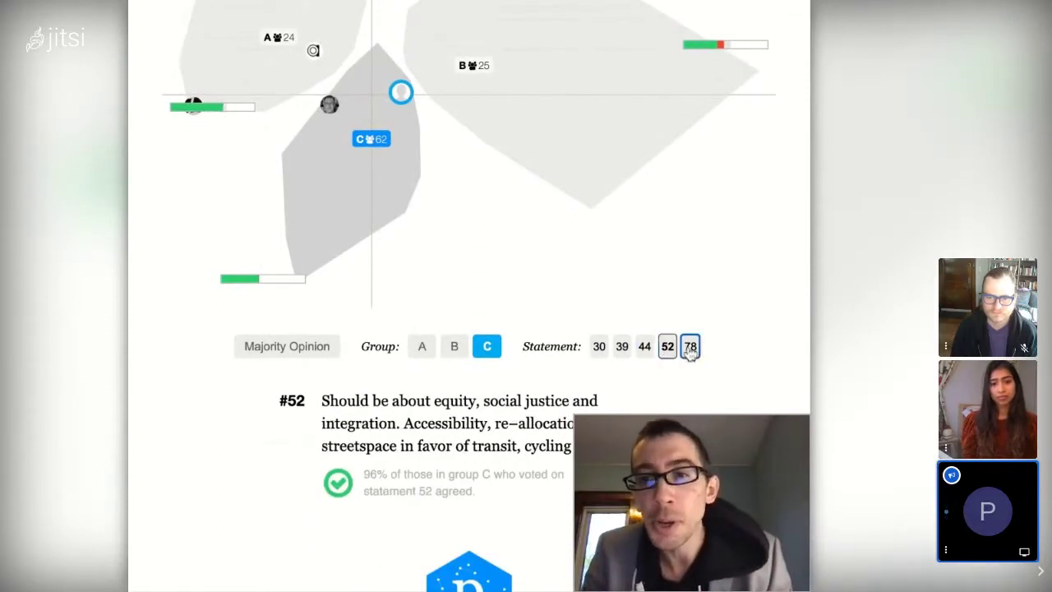
pyautogui.scroll(-2, 535, 313)
pyautogui.scroll(3, 536, 315)
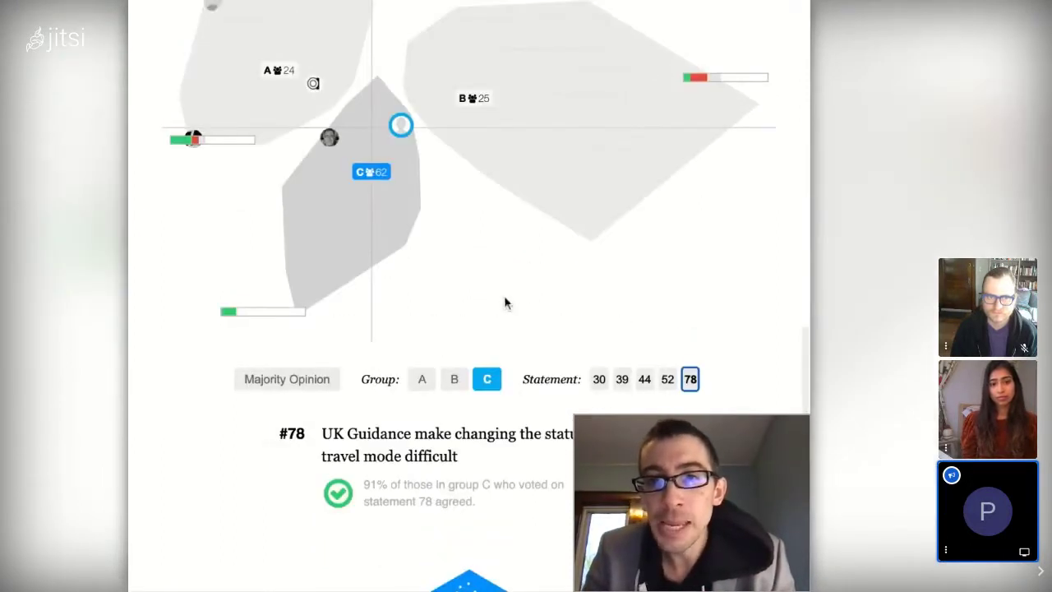
pyautogui.scroll(1, 362, 228)
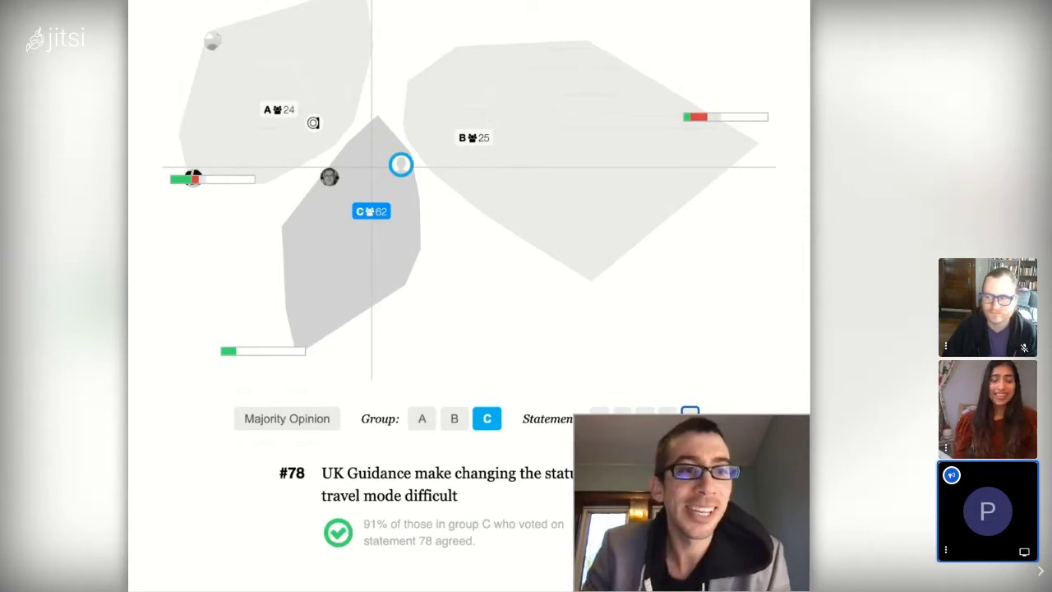
# Switch to opinion group A and read its statement 40.
pyautogui.click(422, 419)
pyautogui.scroll(-1, 318, 338)
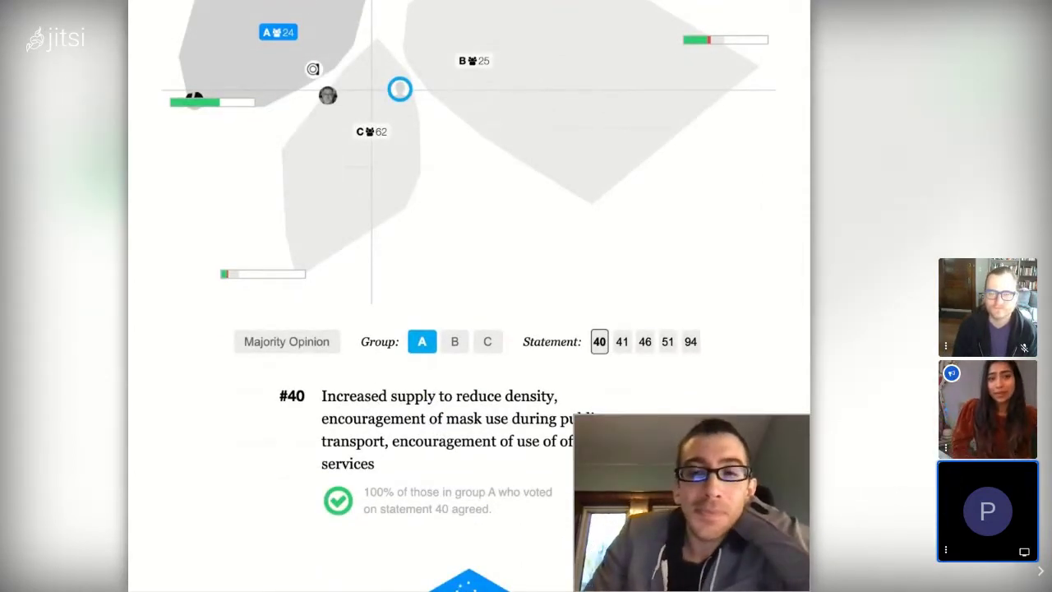
pyautogui.scroll(1, 468, 295)
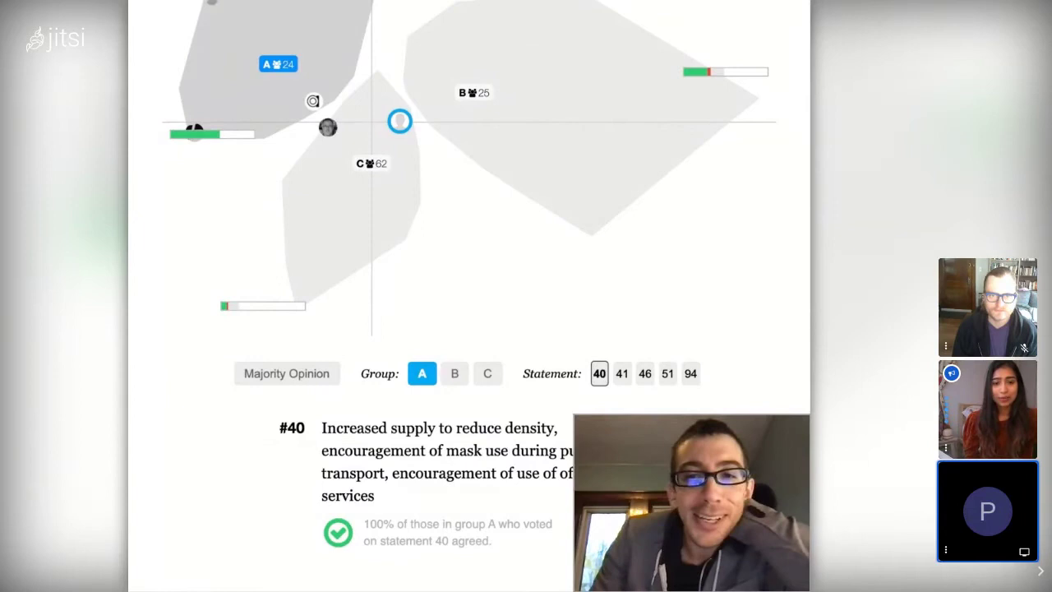
pyautogui.scroll(-1, 629, 355)
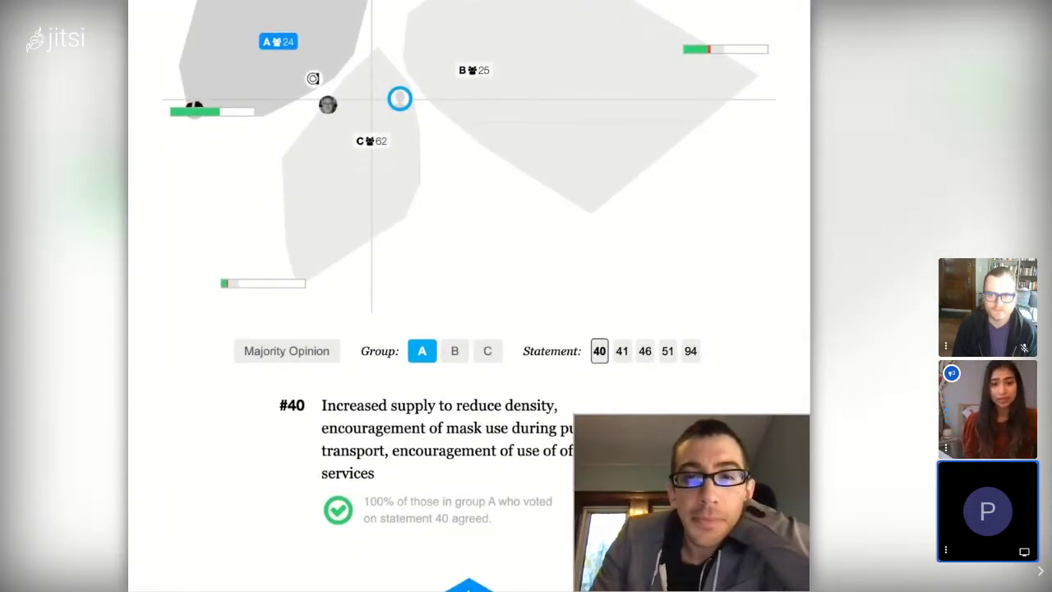
# View group A's statements 41 and 46, highlighting the lower density wording in statement 46.
pyautogui.click(622, 351)
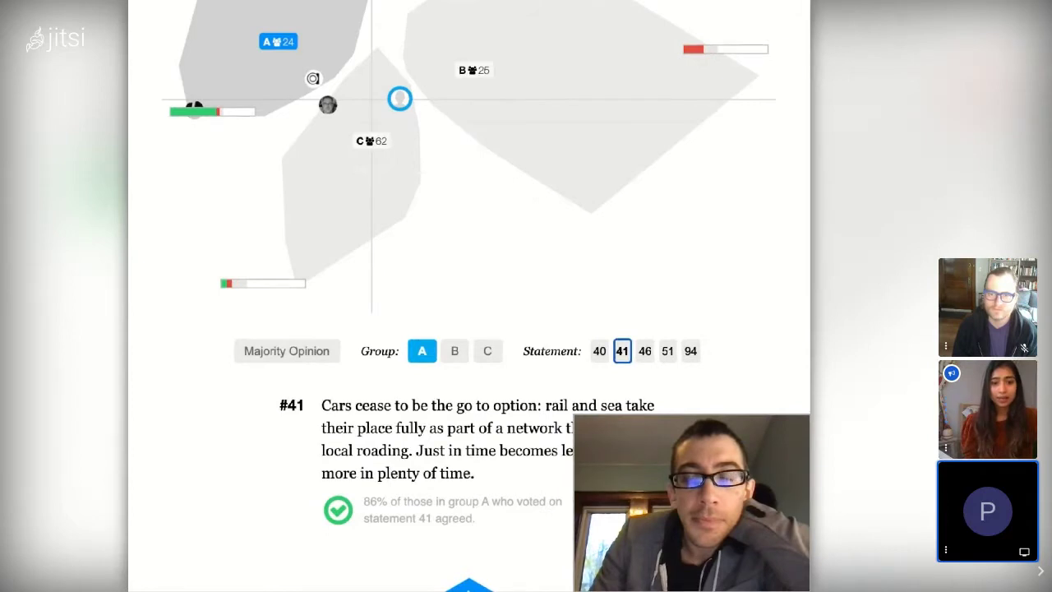
pyautogui.click(646, 353)
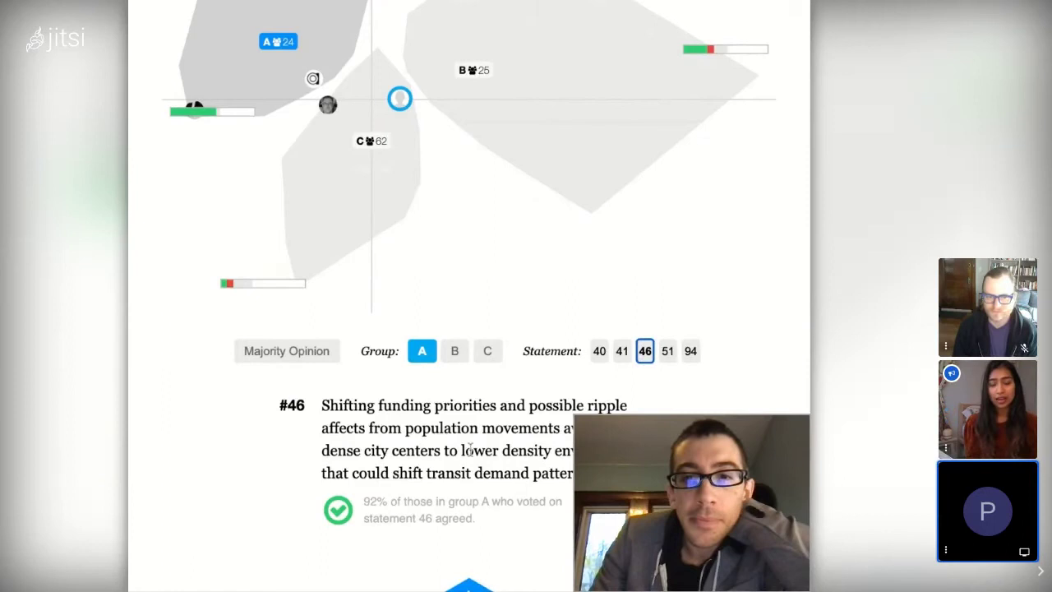
pyautogui.moveTo(464, 451); pyautogui.dragTo(574, 450)
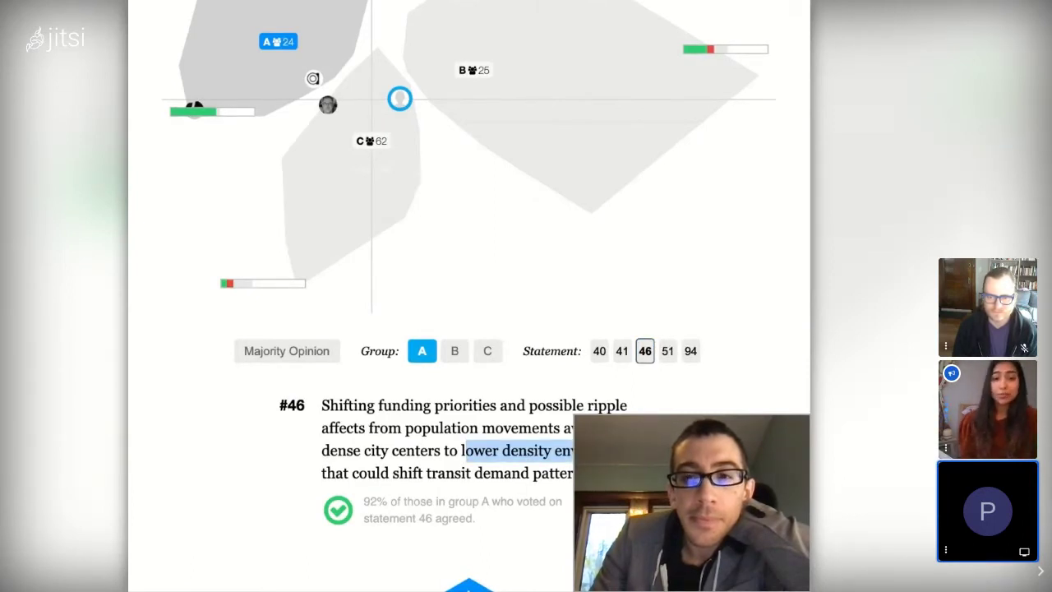
# View group A's statements 51 and 94, highlighting the word "detriment" in statement 94.
pyautogui.click(667, 351)
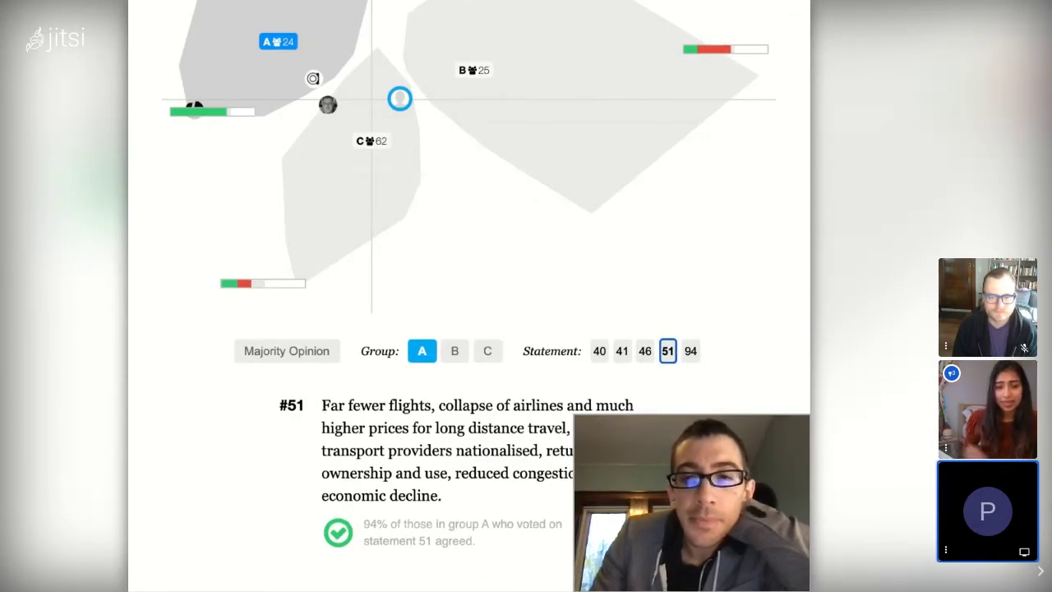
pyautogui.click(691, 352)
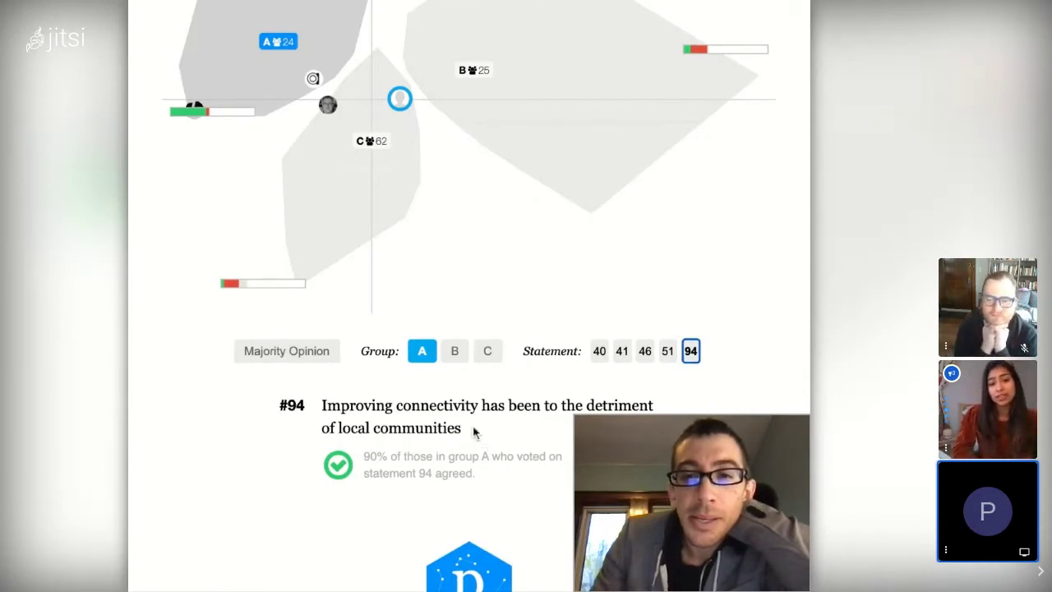
pyautogui.moveTo(479, 432); pyautogui.dragTo(482, 405)
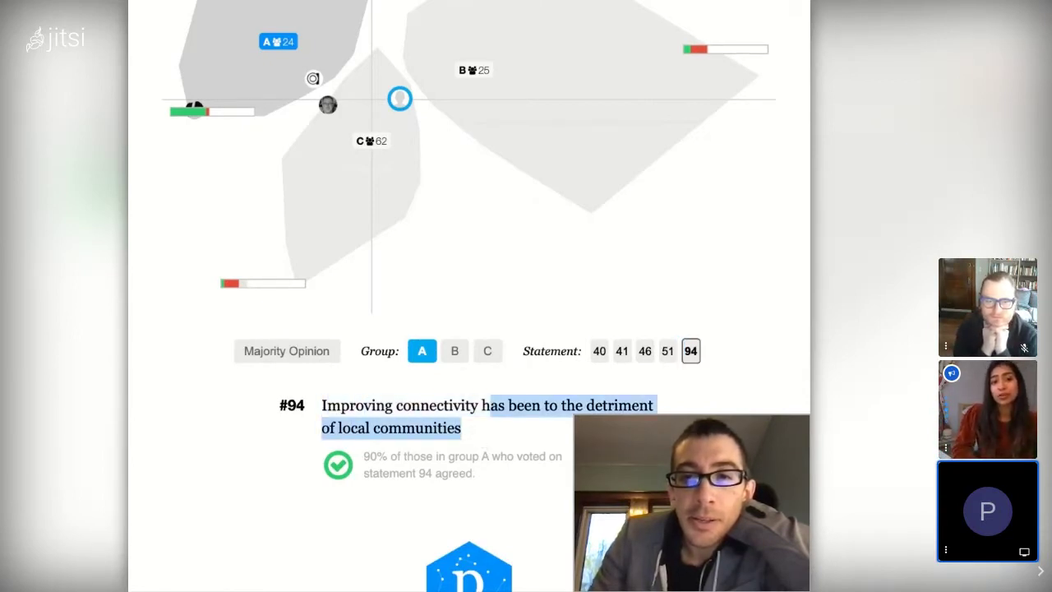
pyautogui.click(569, 424)
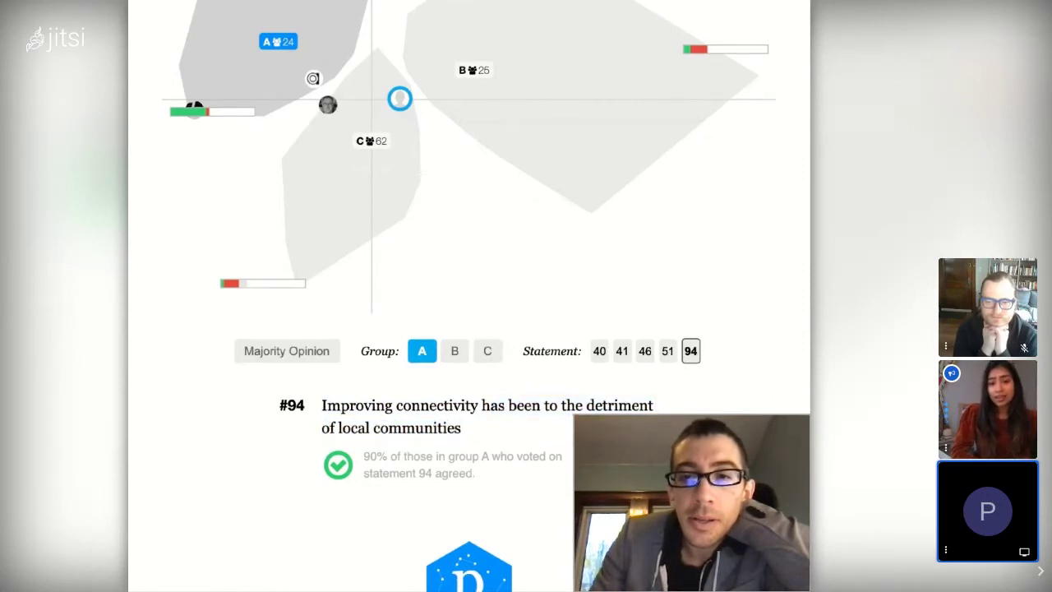
pyautogui.doubleClick(651, 404)
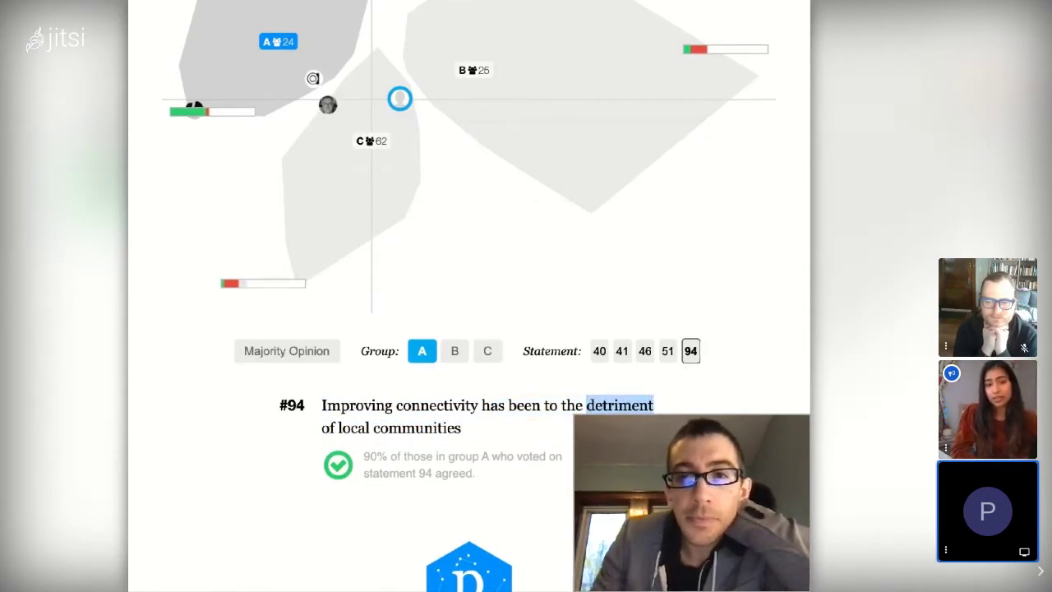
pyautogui.scroll(1, 468, 296)
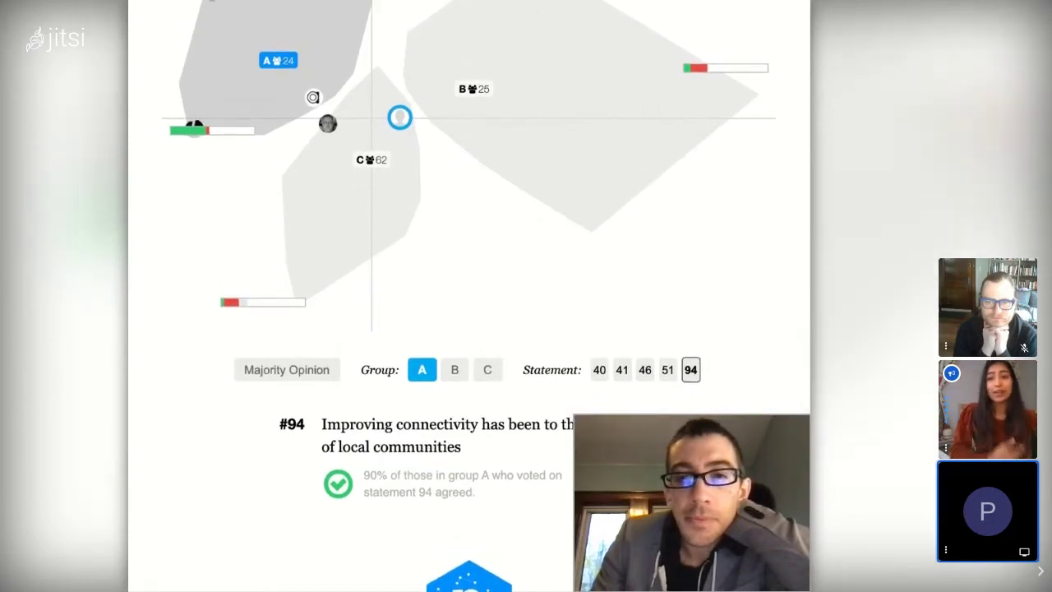
# Switch to opinion group B and page through its statements 5, 10, 21, 35 and 60.
pyautogui.scroll(1, 468, 296)
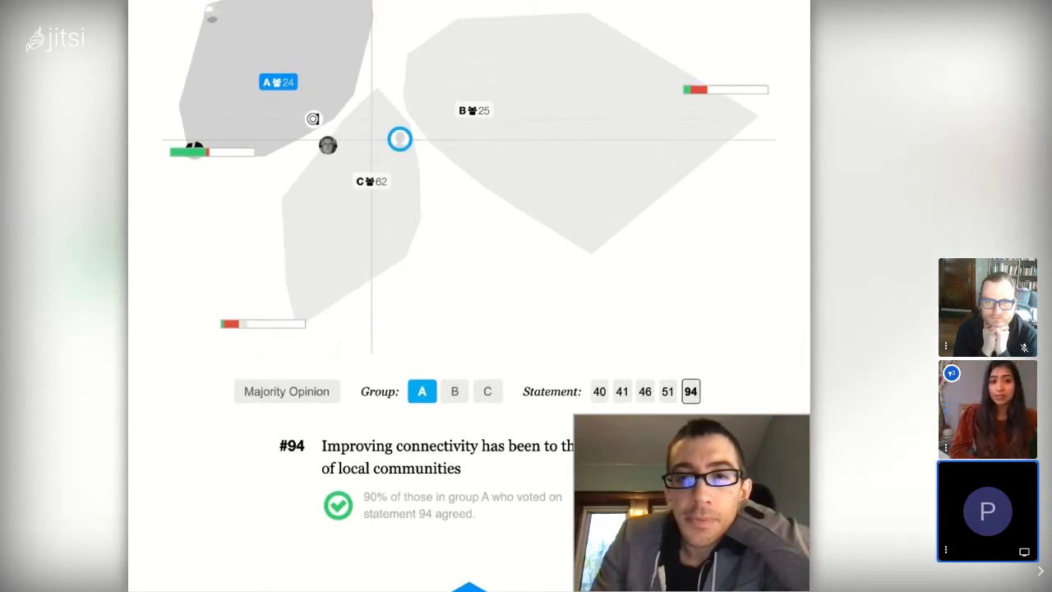
pyautogui.scroll(1, 469, 296)
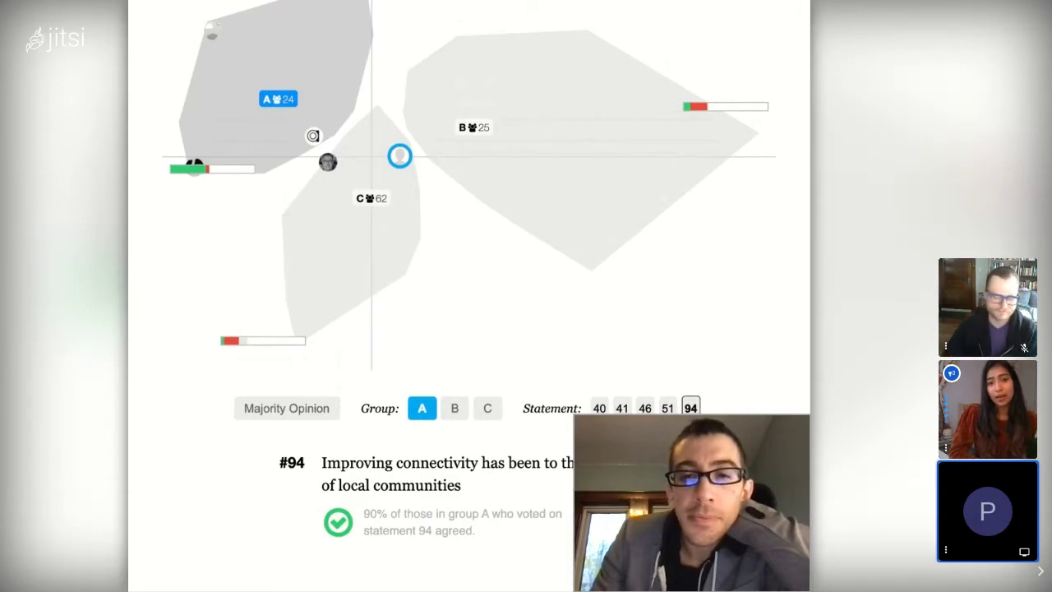
pyautogui.scroll(-1, 469, 296)
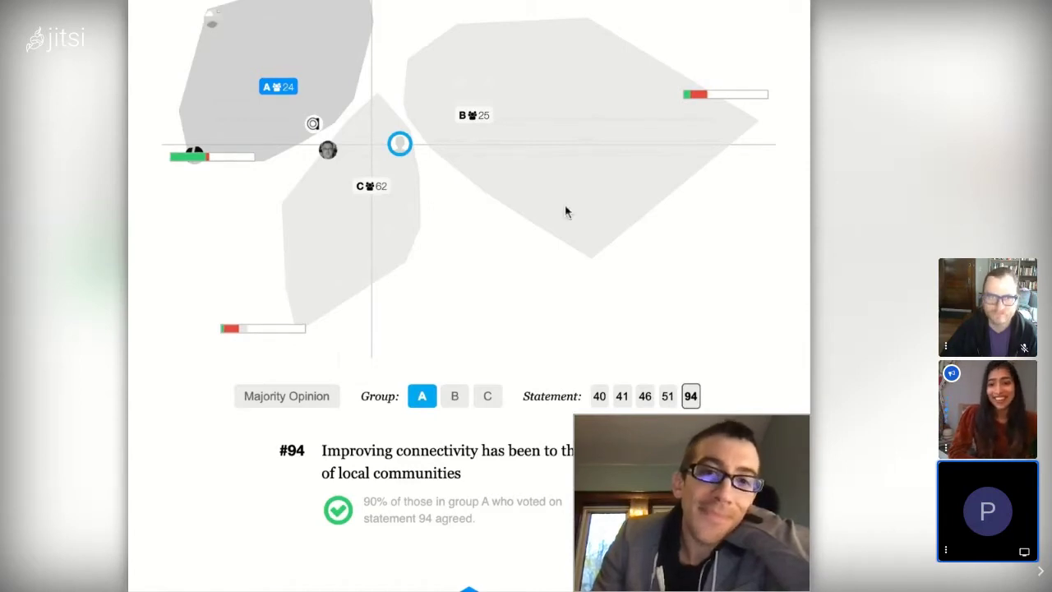
pyautogui.click(534, 180)
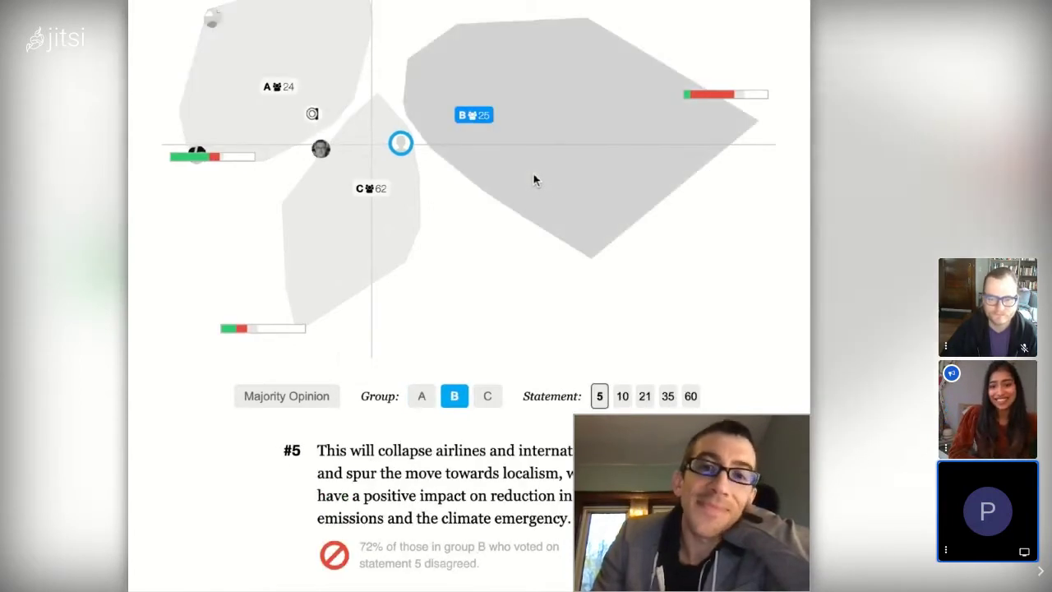
pyautogui.scroll(-1, 699, 380)
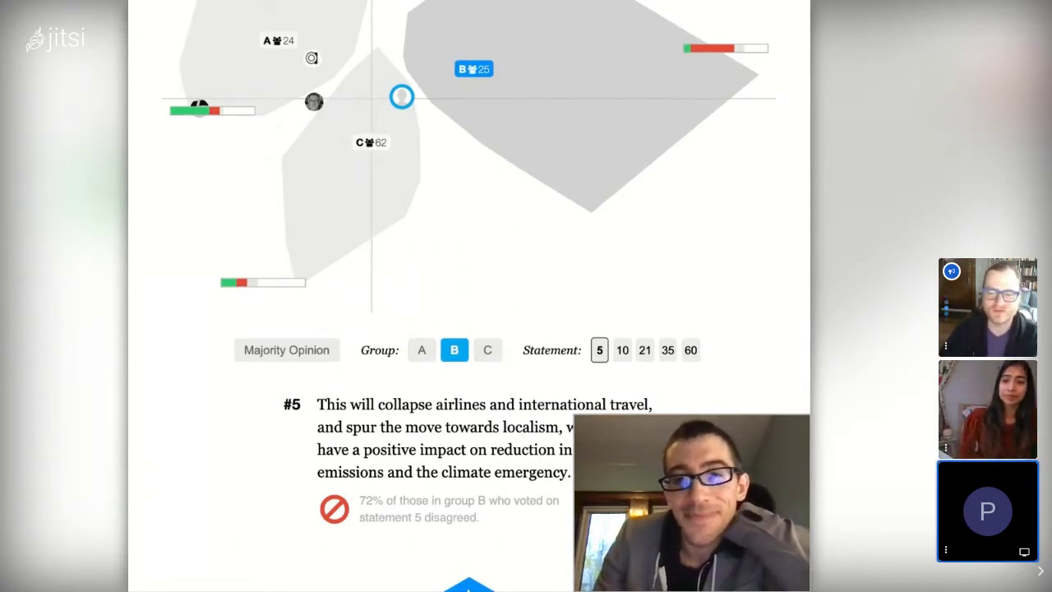
pyautogui.click(622, 350)
pyautogui.click(644, 351)
pyautogui.click(667, 350)
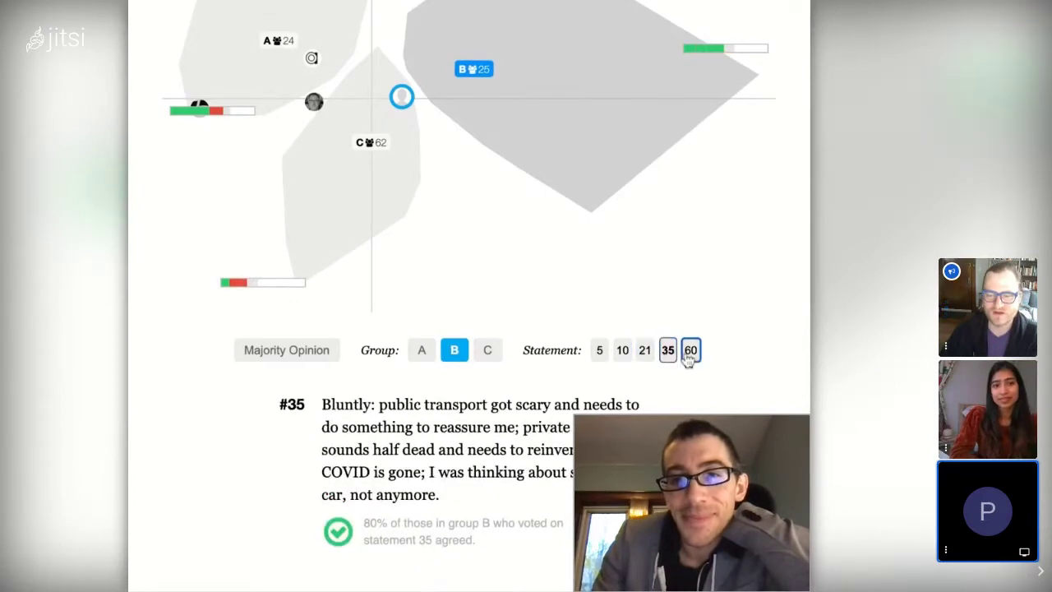
pyautogui.click(688, 353)
# Run through group B's statements again from 5 to 60, finishing back on statement 5.
pyautogui.click(601, 354)
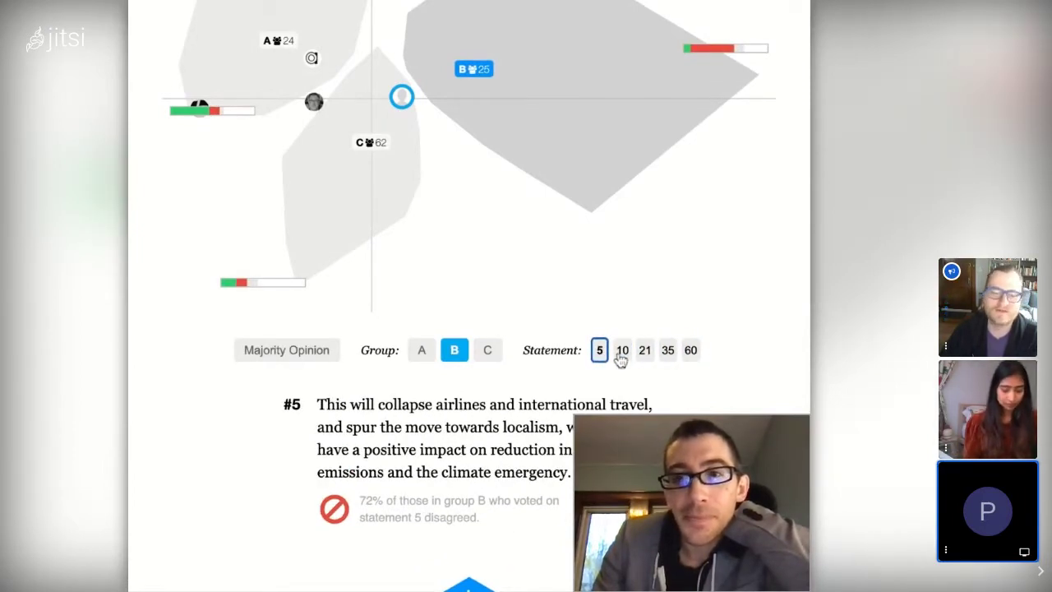
pyautogui.click(622, 351)
pyautogui.click(644, 352)
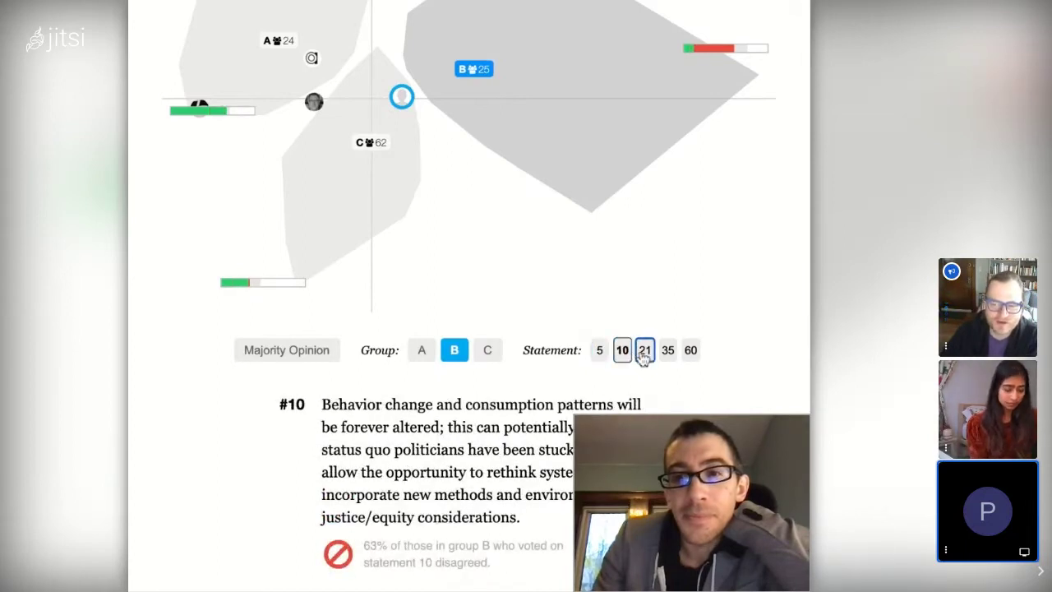
pyautogui.click(667, 352)
pyautogui.click(691, 352)
pyautogui.click(599, 352)
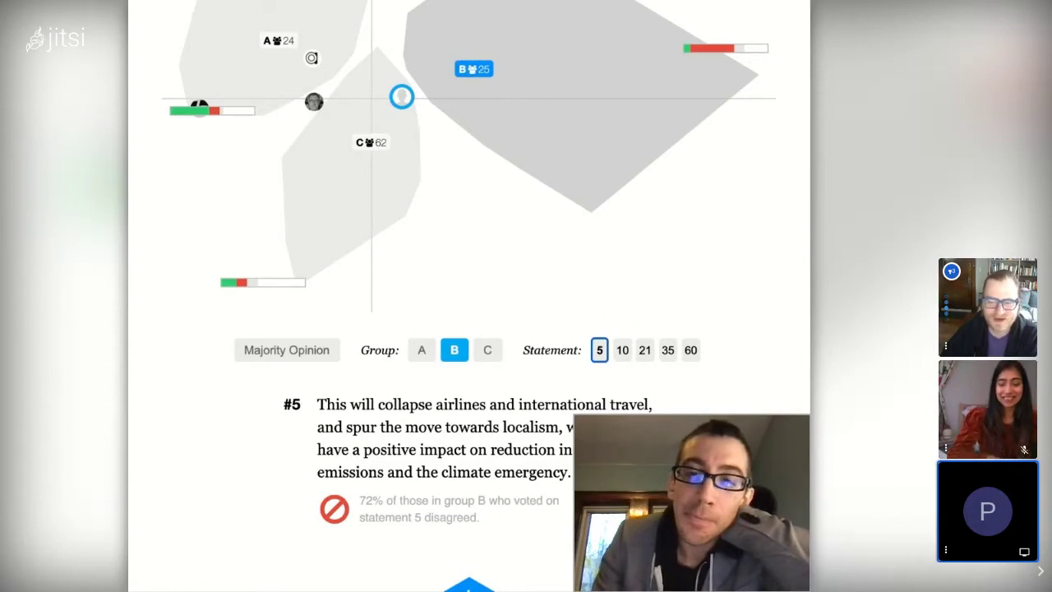
# Review group B's statements 35, 60, 21, 10 and 5 in that order.
pyautogui.click(667, 350)
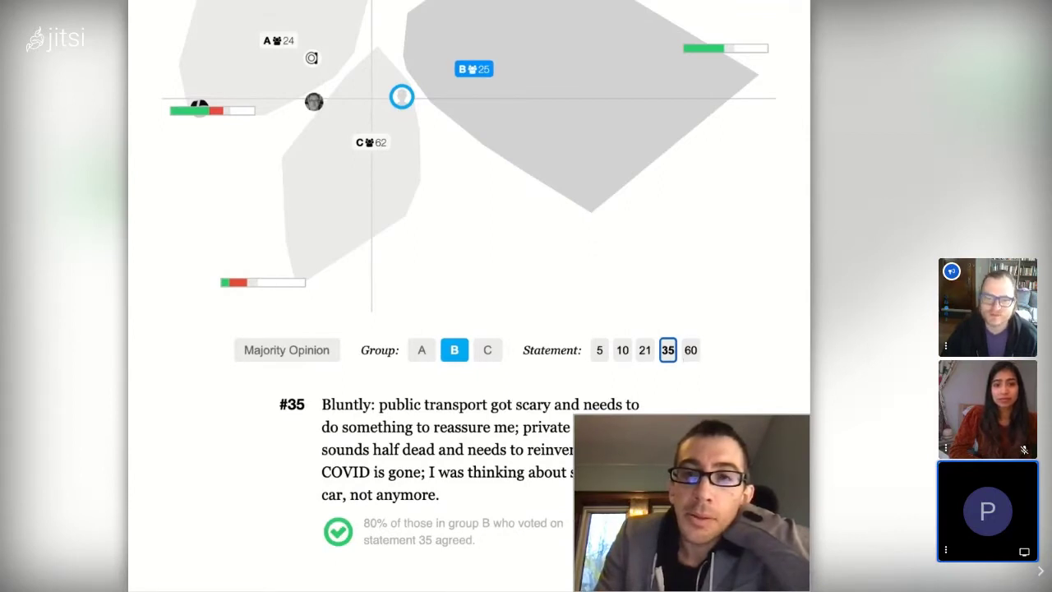
pyautogui.click(690, 351)
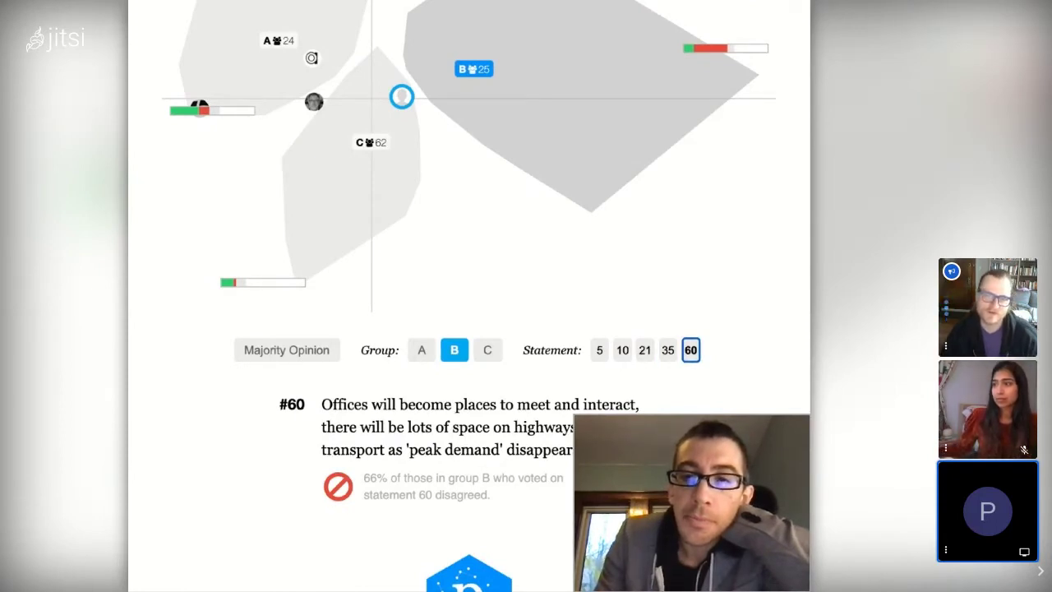
pyautogui.click(645, 350)
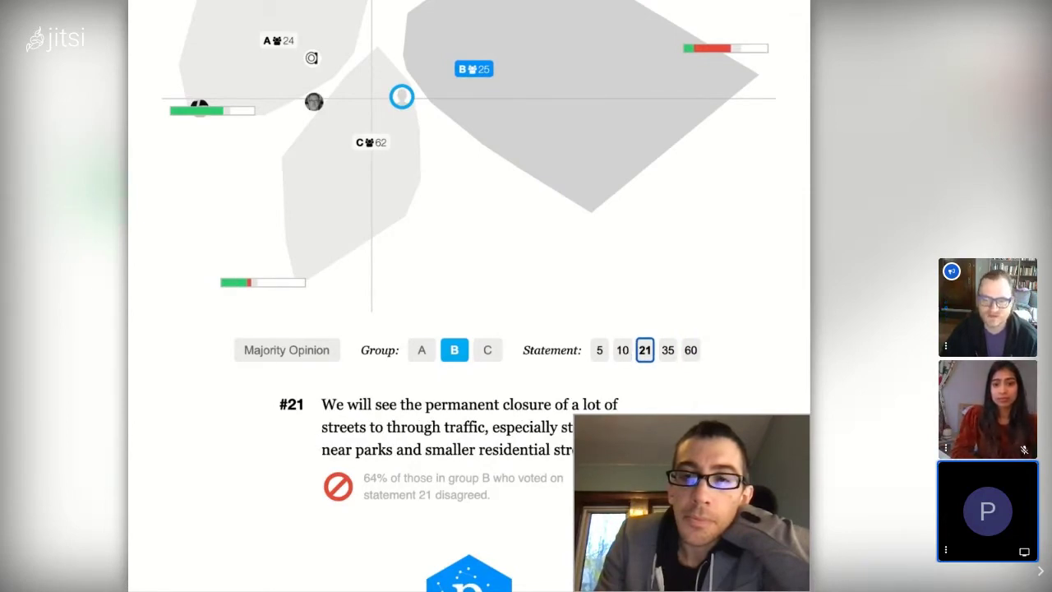
pyautogui.click(623, 350)
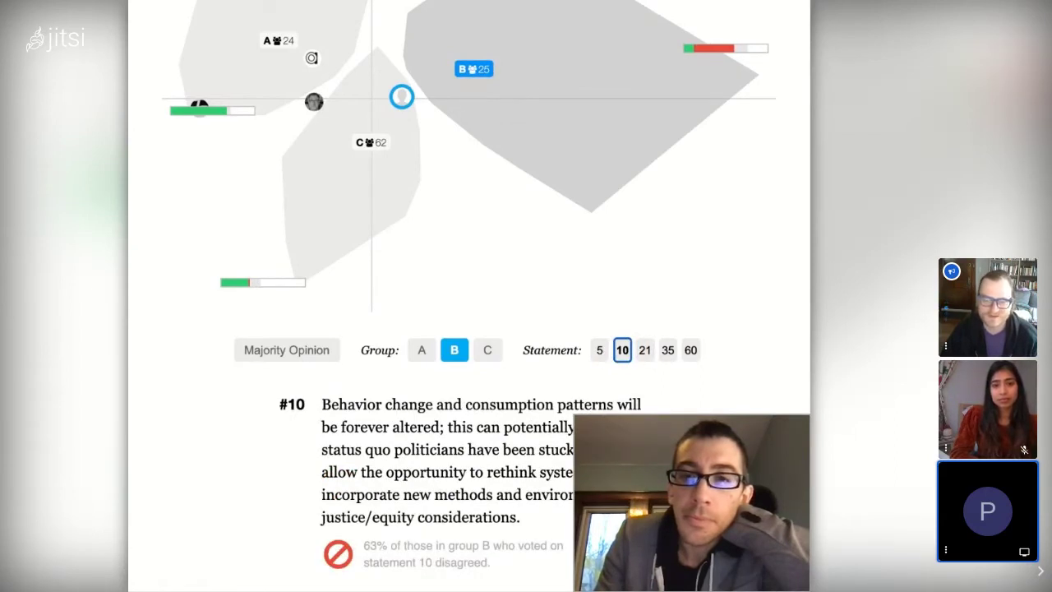
pyautogui.click(599, 350)
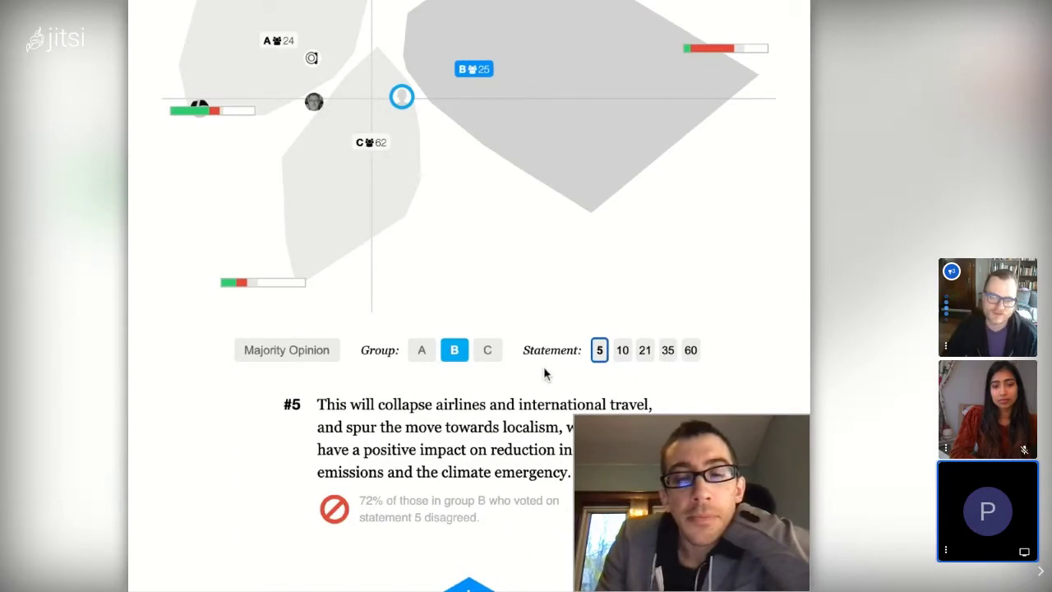
# Switch to the majority opinion view and read statements 0 and 36.
pyautogui.click(306, 357)
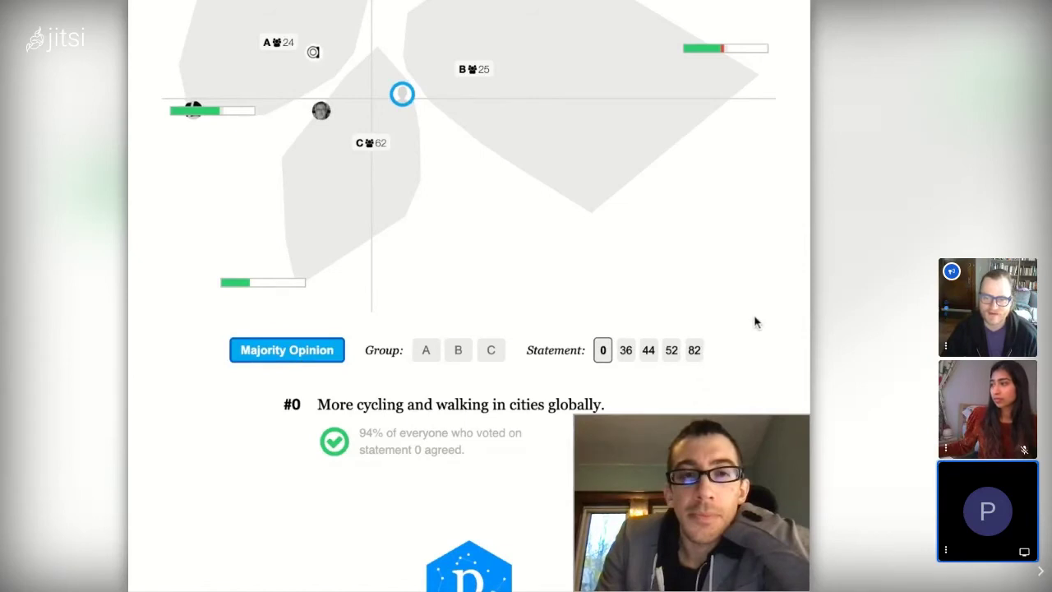
pyautogui.scroll(1, 754, 322)
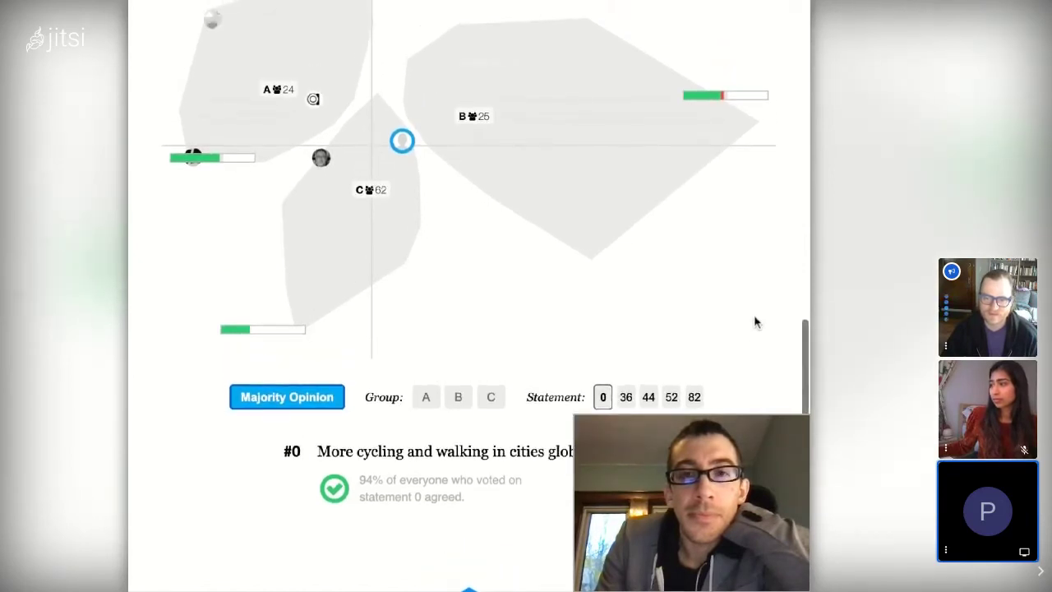
pyautogui.scroll(1, 754, 322)
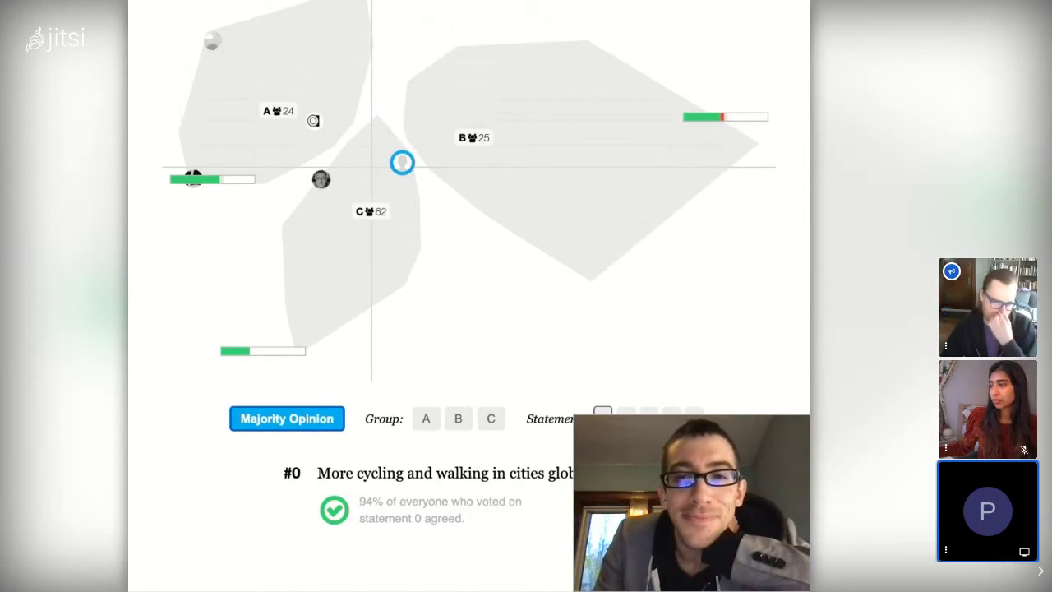
pyautogui.click(631, 412)
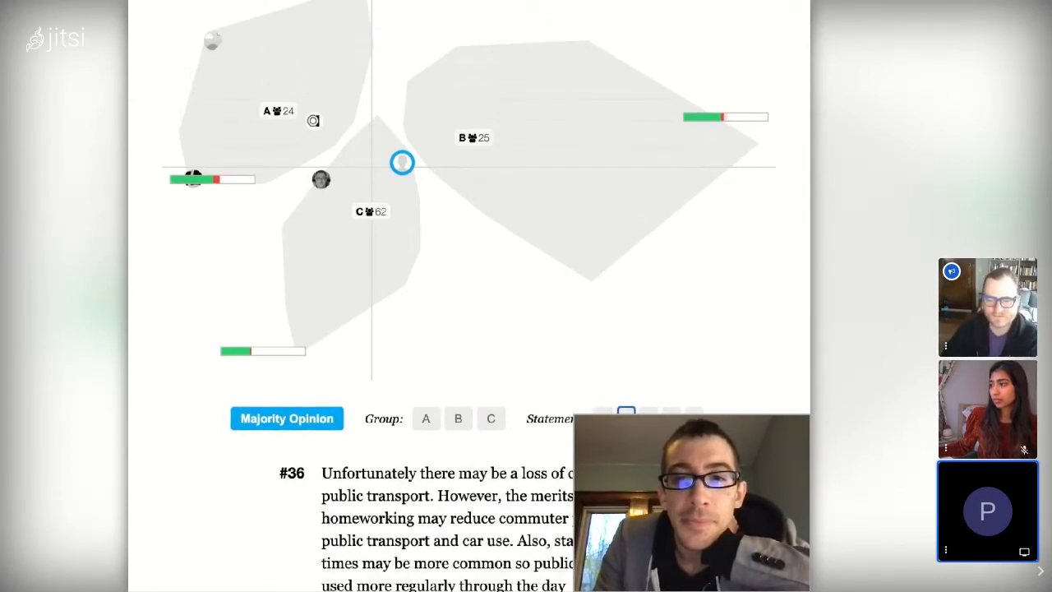
pyautogui.scroll(-2, 637, 410)
pyautogui.scroll(-1, 722, 388)
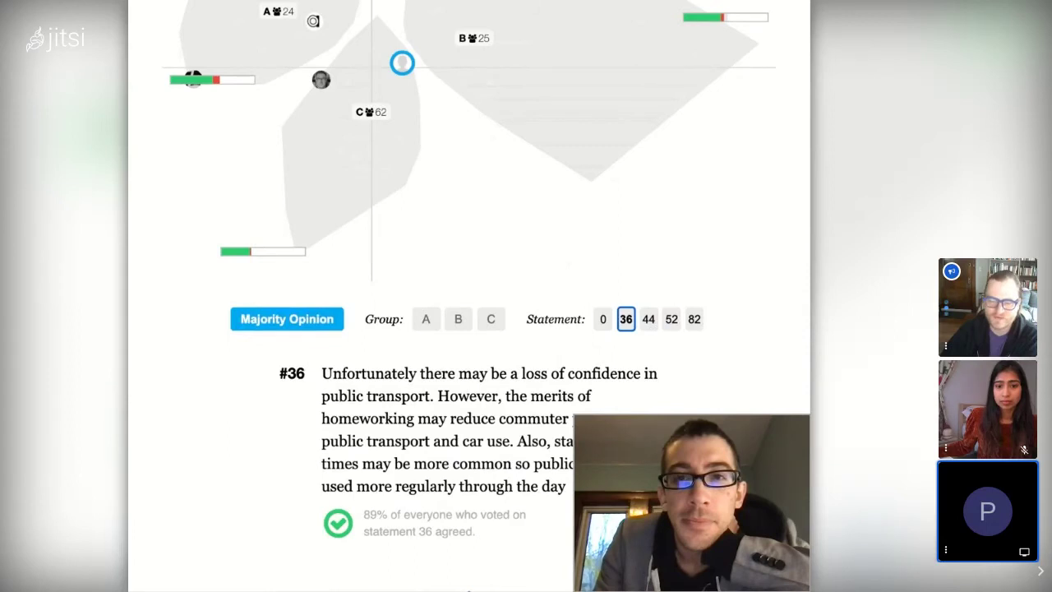
# View majority opinion statements 44, 52 and 82, and return to statement 0.
pyautogui.click(648, 319)
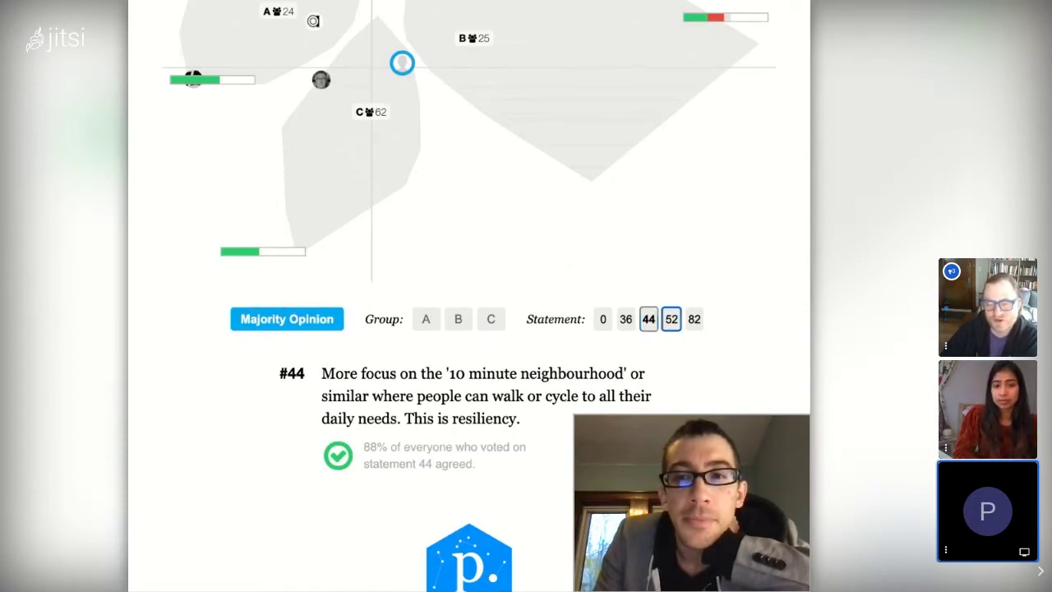
pyautogui.click(671, 319)
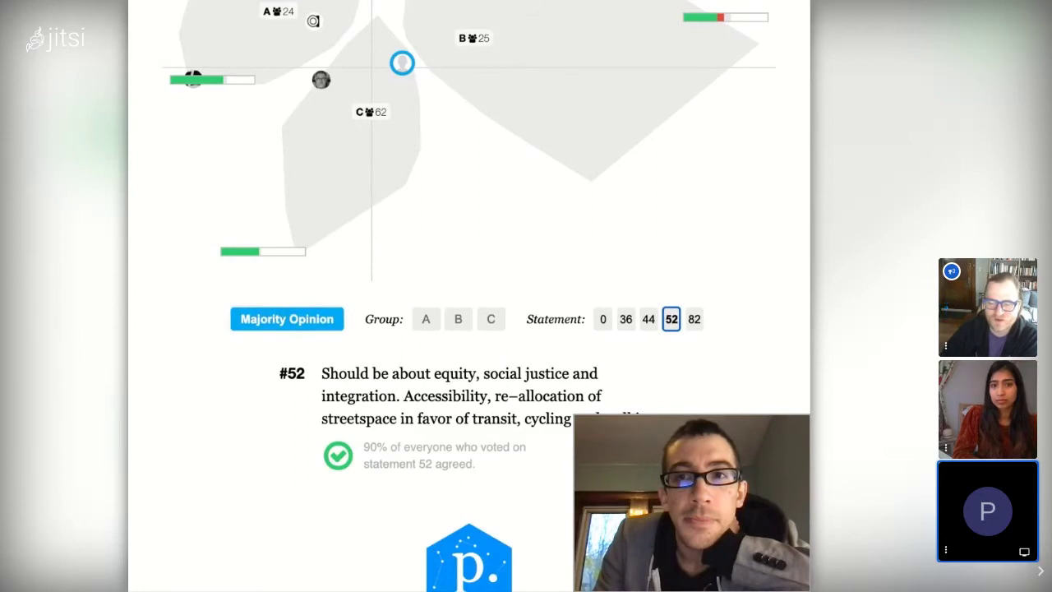
pyautogui.click(695, 318)
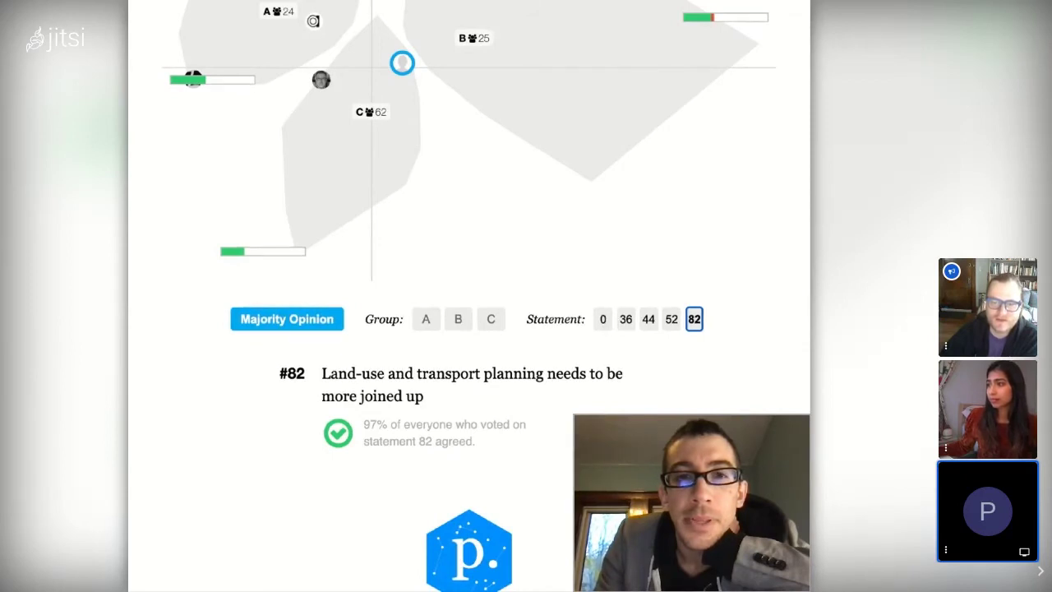
pyautogui.click(602, 319)
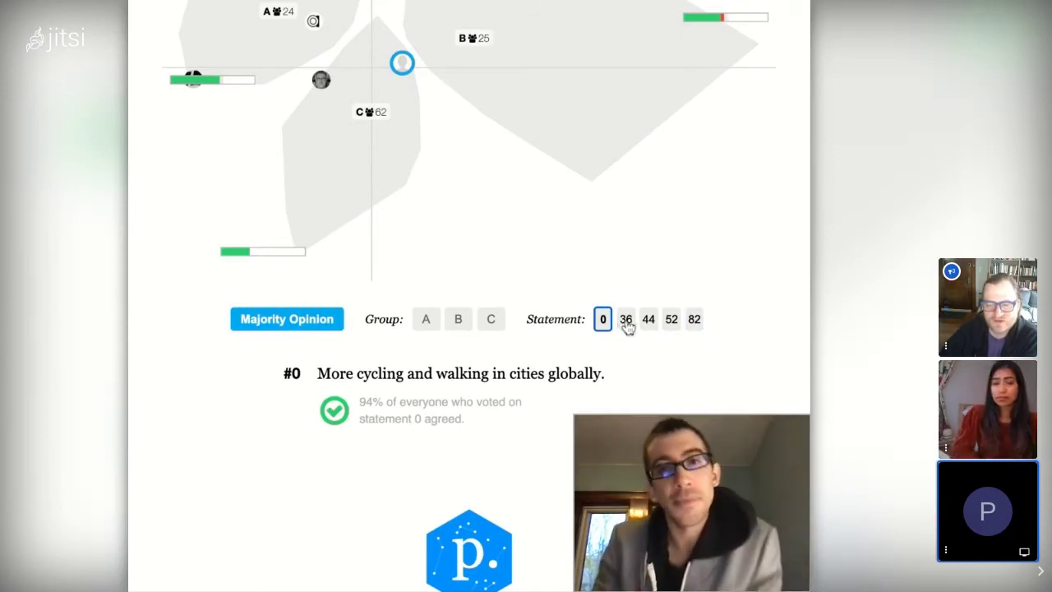
# Reopen majority opinion statement 52 about equity, social justice and integration.
pyautogui.scroll(1, 626, 325)
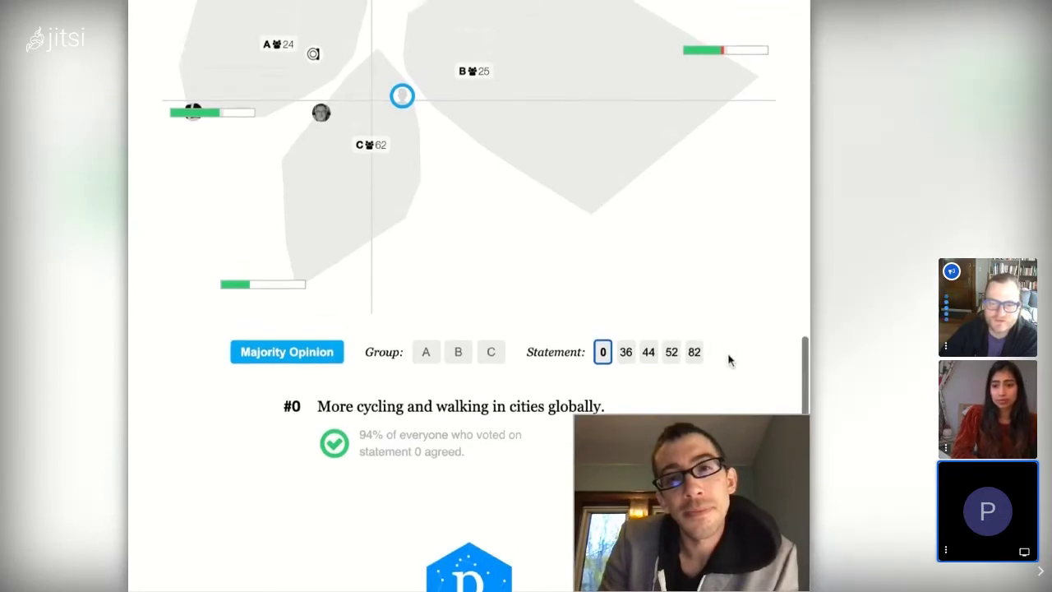
pyautogui.scroll(-1, 728, 359)
pyautogui.scroll(1, 728, 359)
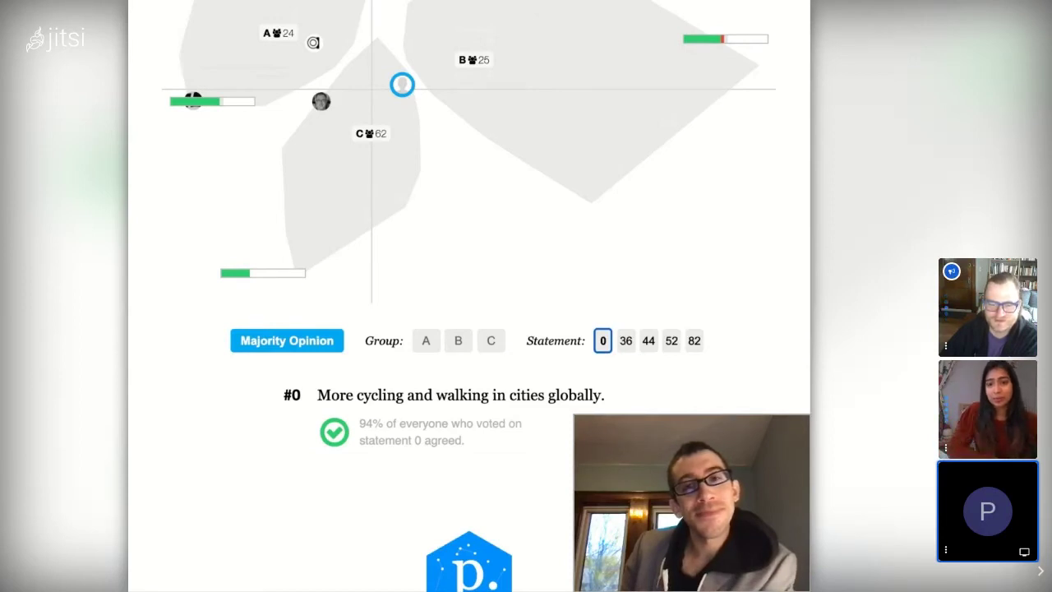
pyautogui.click(672, 340)
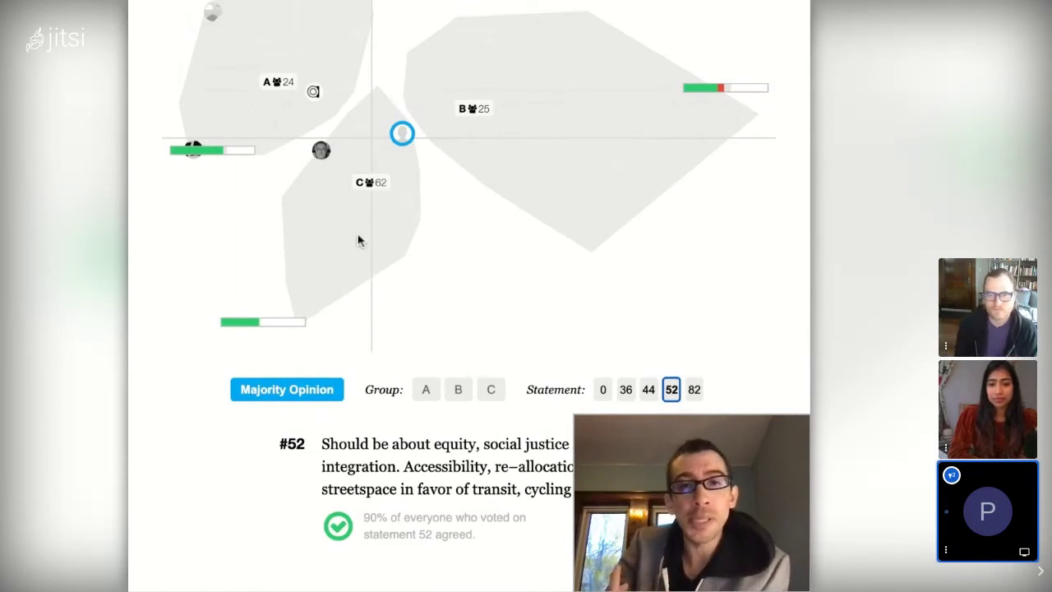
# Point out the field for sharing a perspective and highlight the "Opinion Groups" heading below it.
pyautogui.scroll(5, 390, 303)
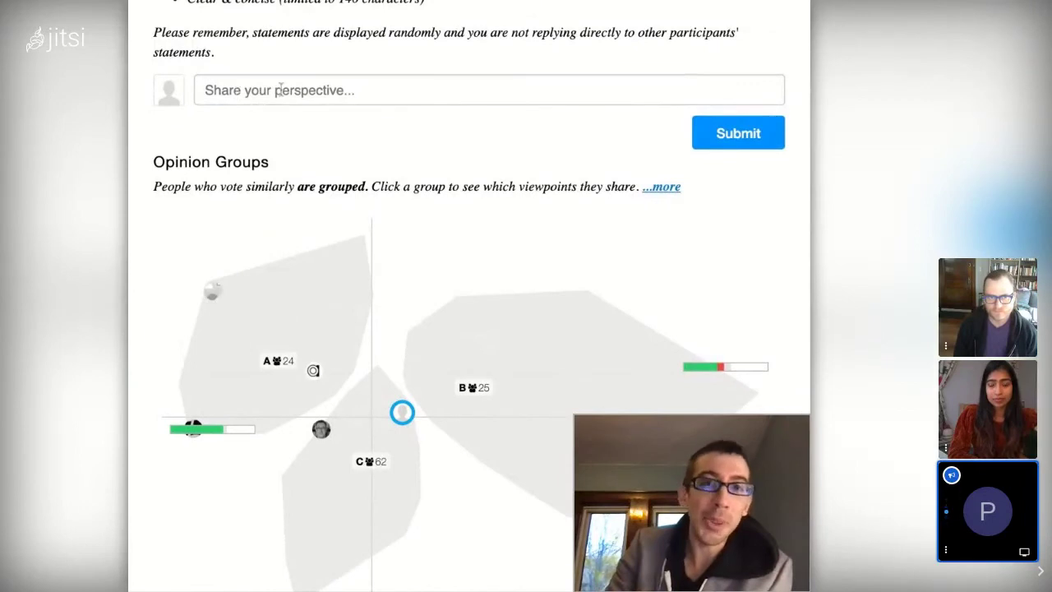
pyautogui.click(277, 89)
pyautogui.scroll(-1, 278, 169)
pyautogui.scroll(1, 278, 169)
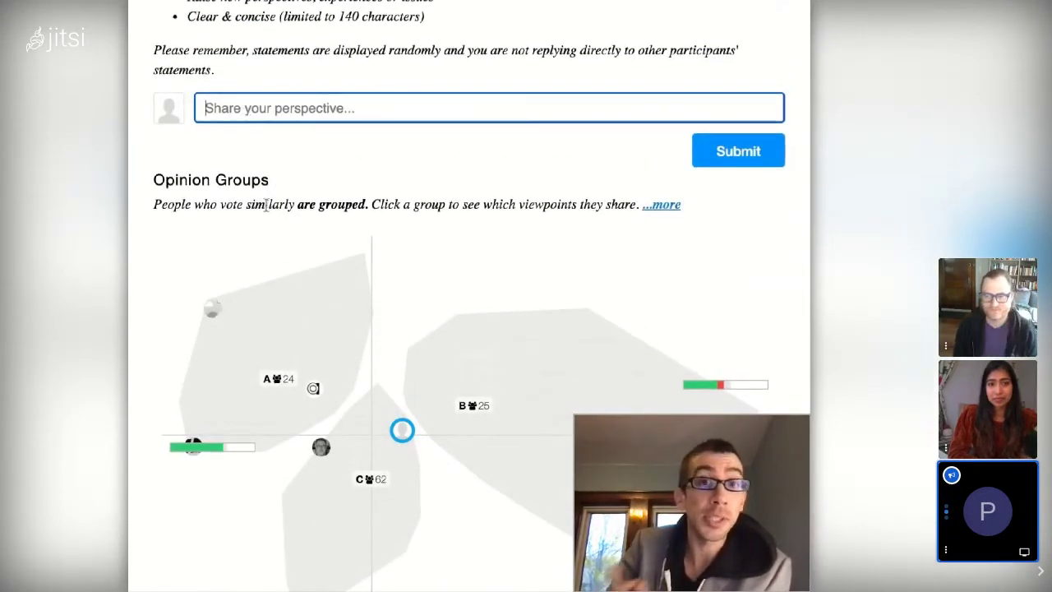
pyautogui.moveTo(269, 182); pyautogui.dragTo(156, 180)
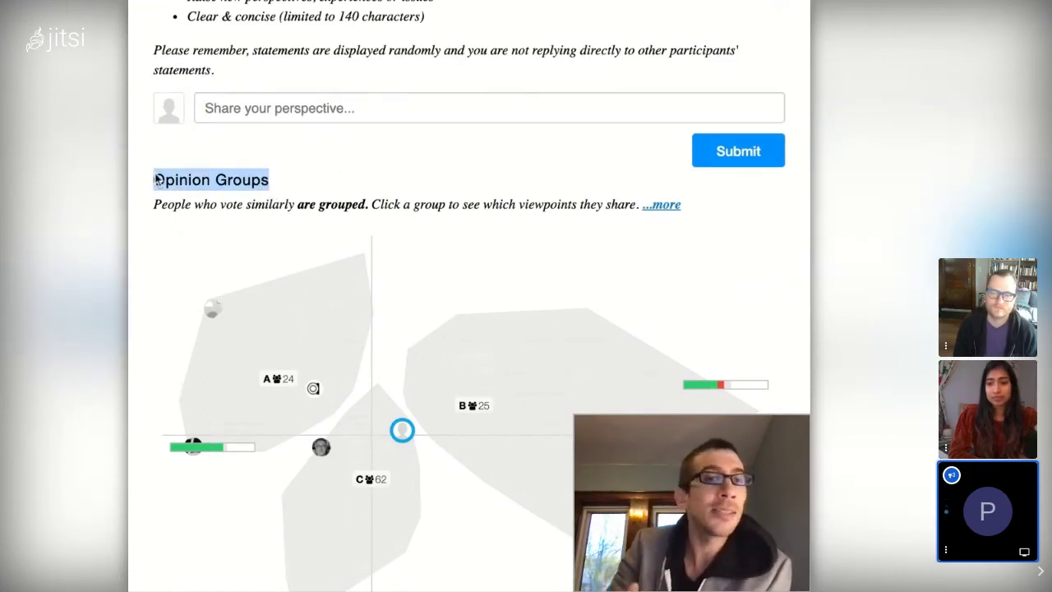
pyautogui.scroll(-1, 284, 205)
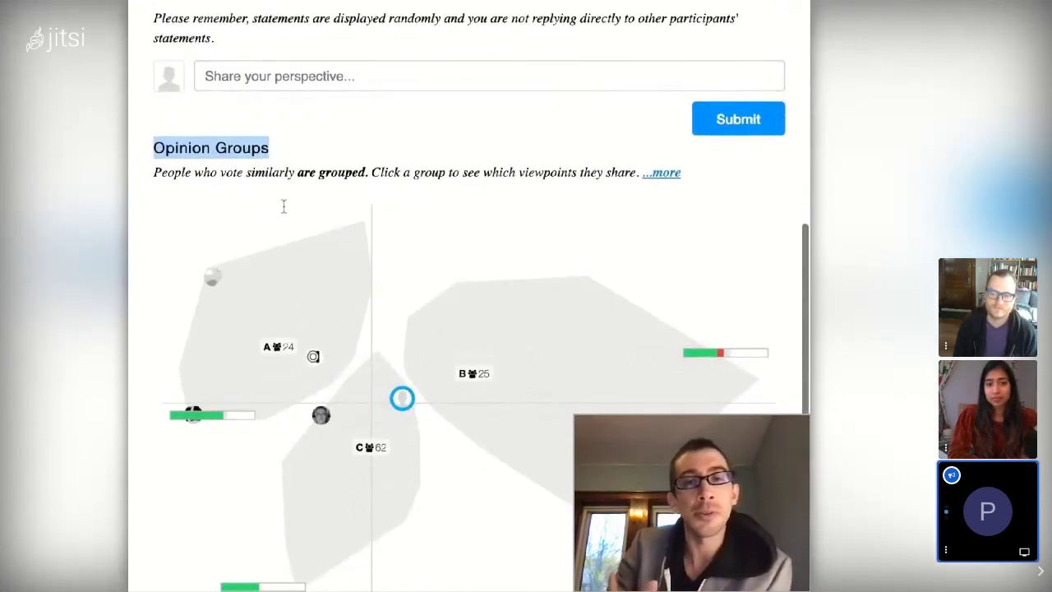
# Place the cursor in the empty perspective field and look over the opinion group map beneath it.
pyautogui.click(312, 78)
pyautogui.scroll(-4, 362, 356)
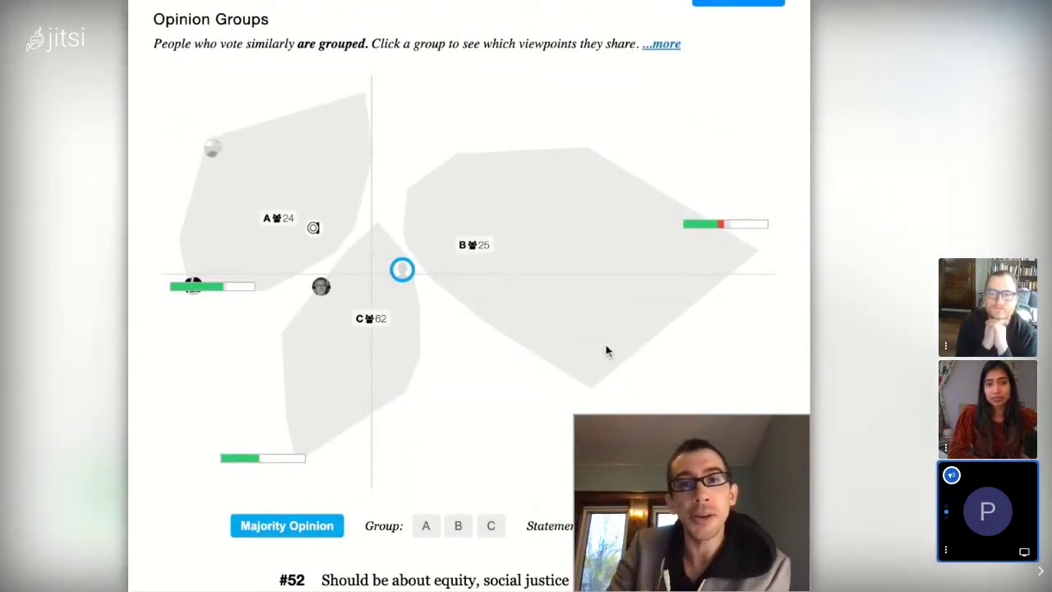
pyautogui.scroll(3, 425, 285)
pyautogui.scroll(1, 425, 285)
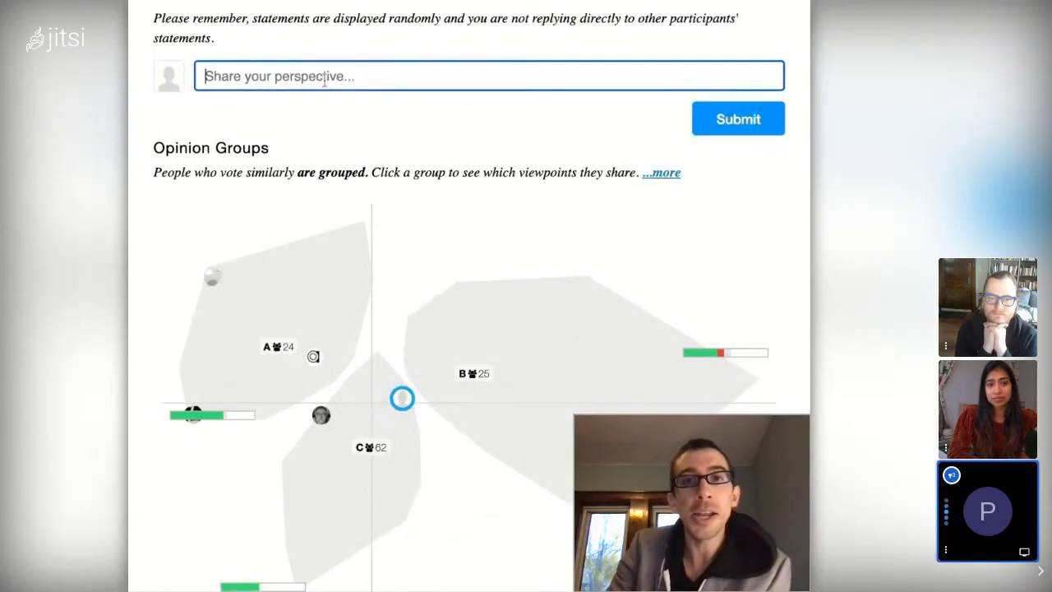
# Select opinion group B on the map, highlight the text of its statement 5, and return to the perspective field.
pyautogui.click(486, 358)
pyautogui.scroll(-8, 485, 360)
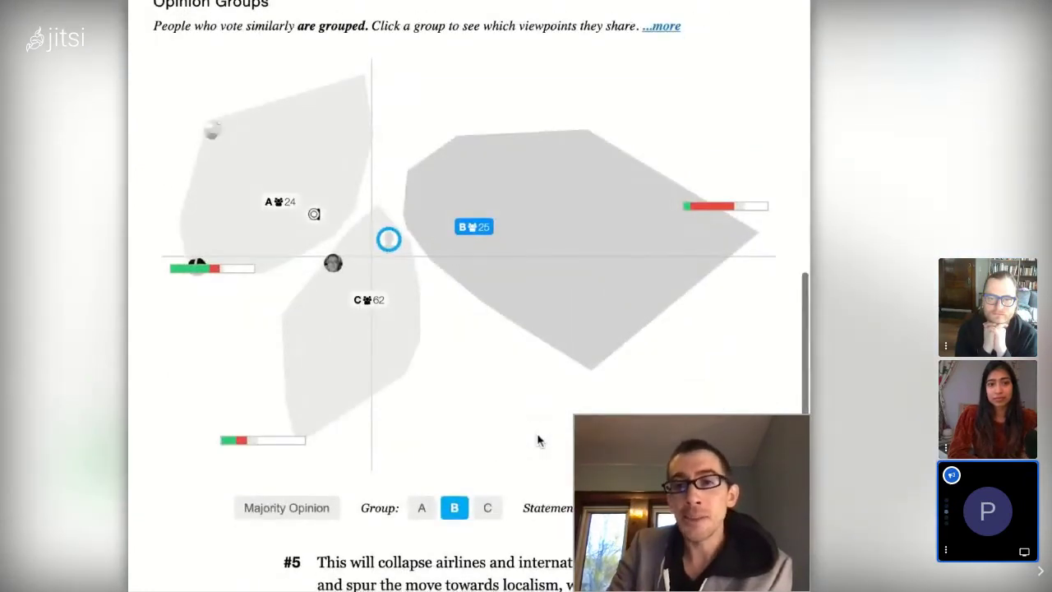
pyautogui.moveTo(327, 428); pyautogui.dragTo(571, 496)
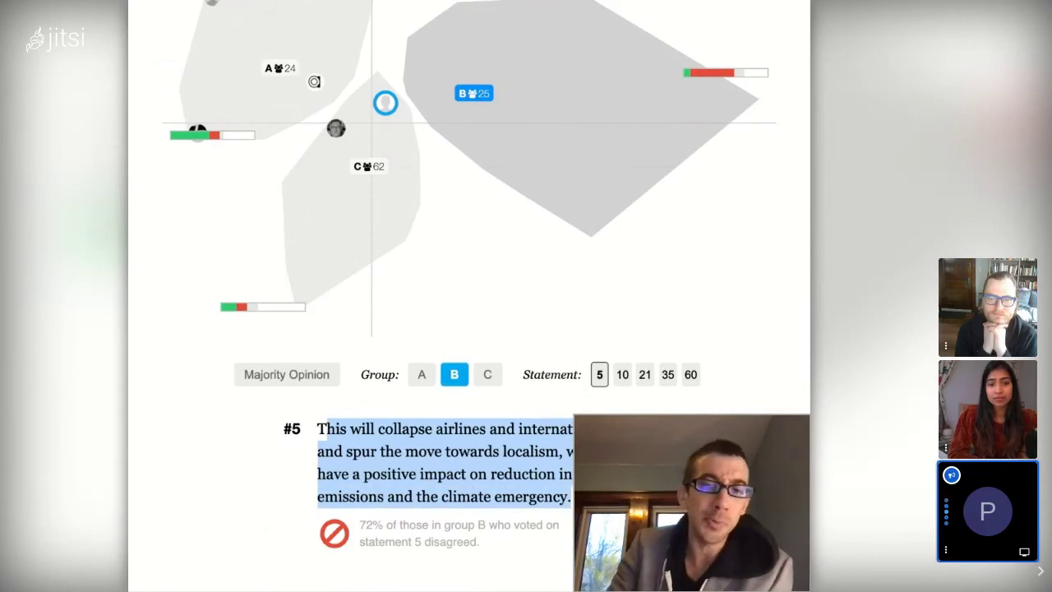
pyautogui.scroll(5, 325, 82)
pyautogui.scroll(-1, 325, 82)
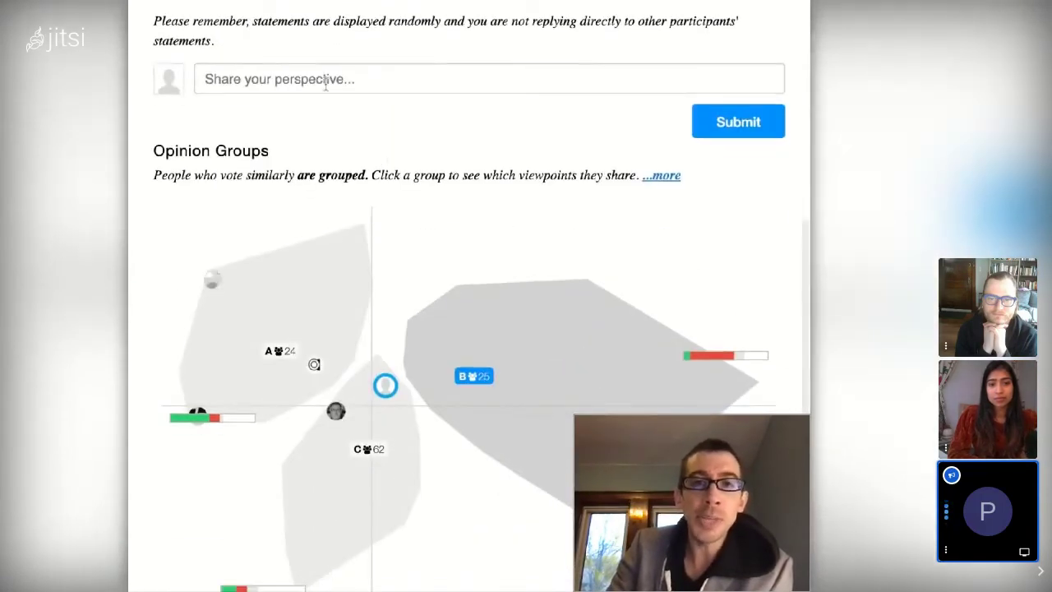
# Switch the opinion group map from group B to the majority opinion and view statement 0 about cycling and walking.
pyautogui.scroll(-3, 377, 238)
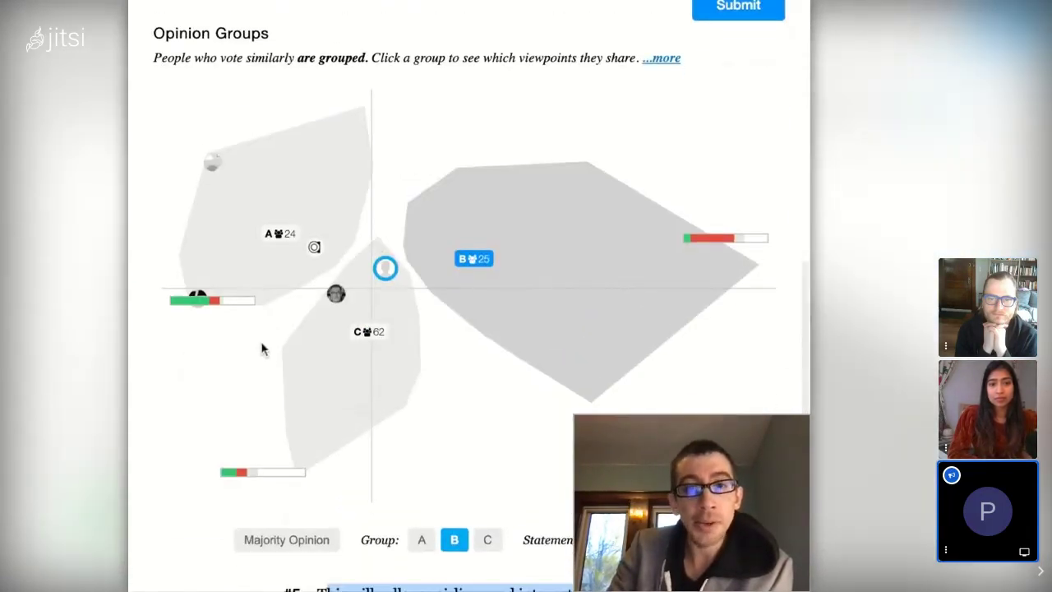
pyautogui.scroll(-2, 268, 362)
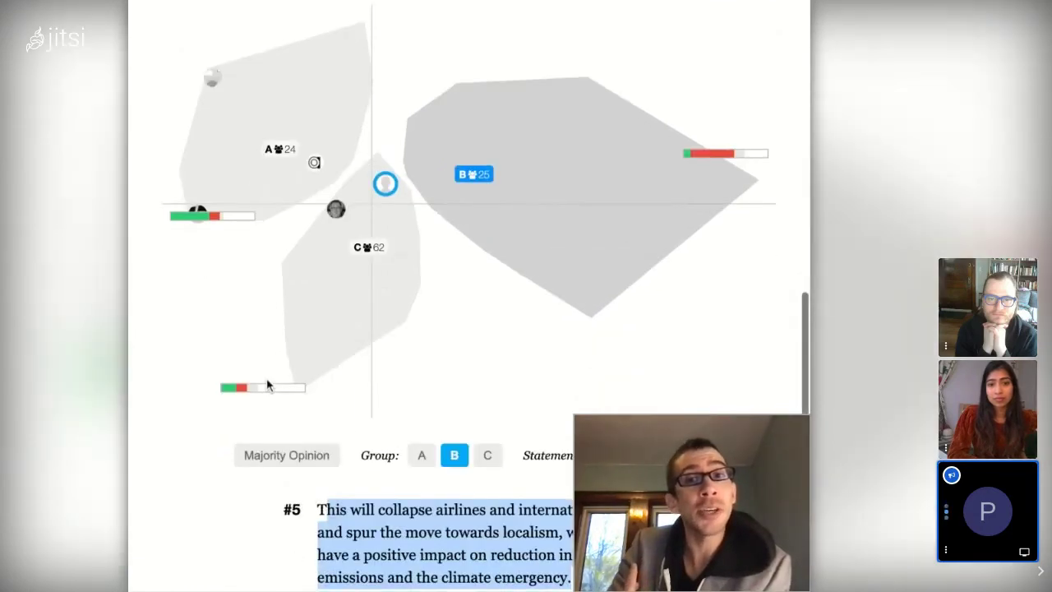
pyautogui.click(271, 456)
pyautogui.scroll(-2, 531, 376)
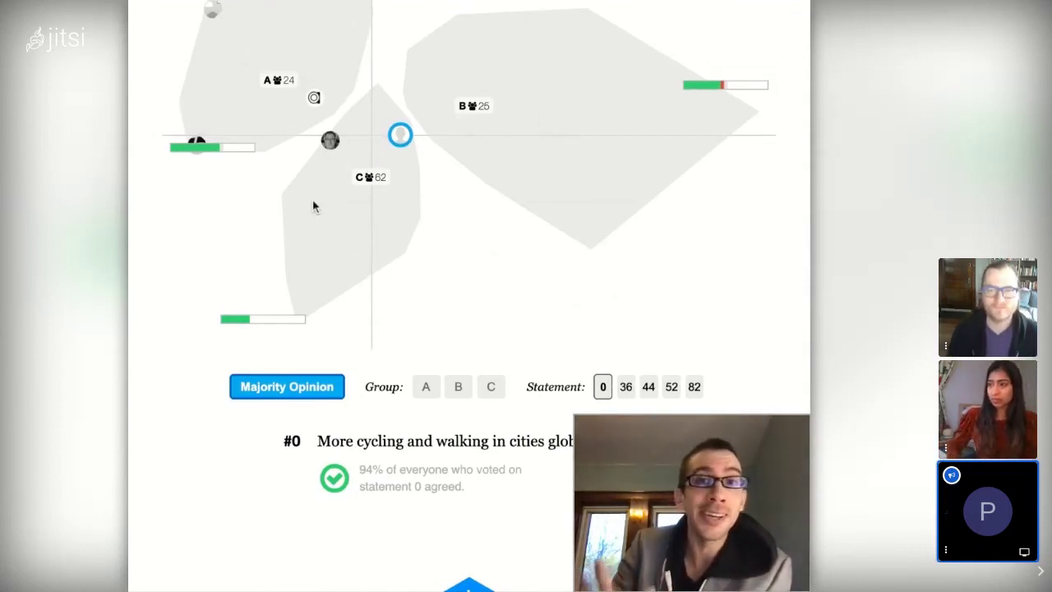
pyautogui.scroll(5, 312, 66)
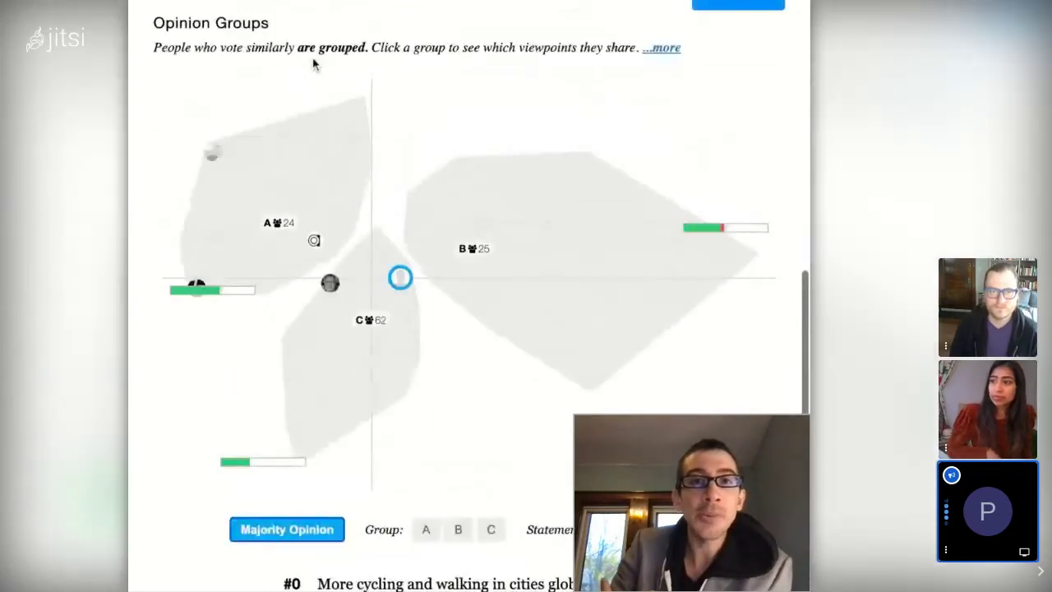
pyautogui.scroll(-3, 313, 64)
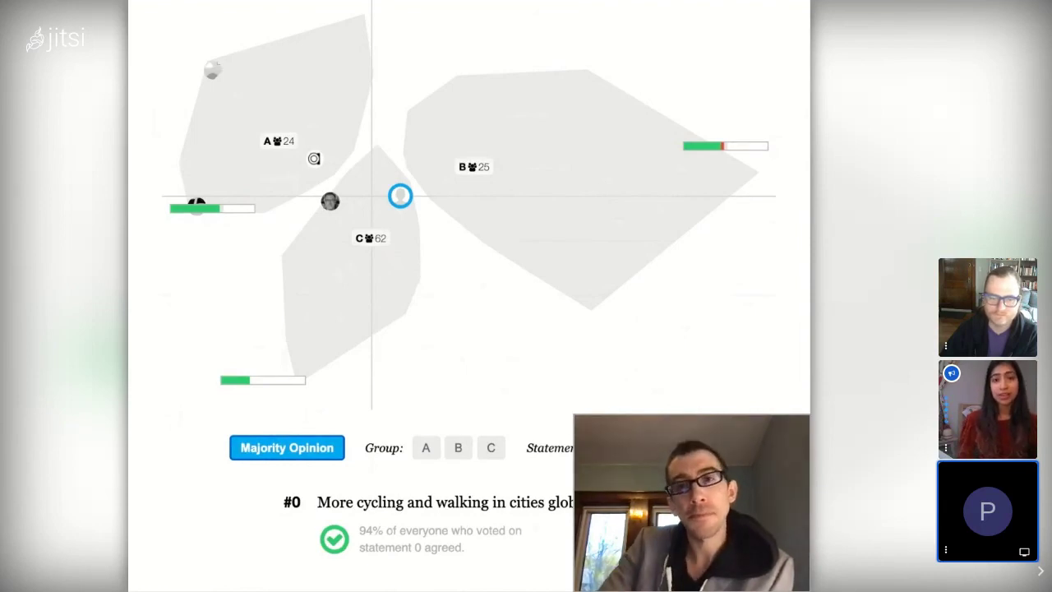
pyautogui.scroll(3, 469, 296)
pyautogui.scroll(1, 548, 8)
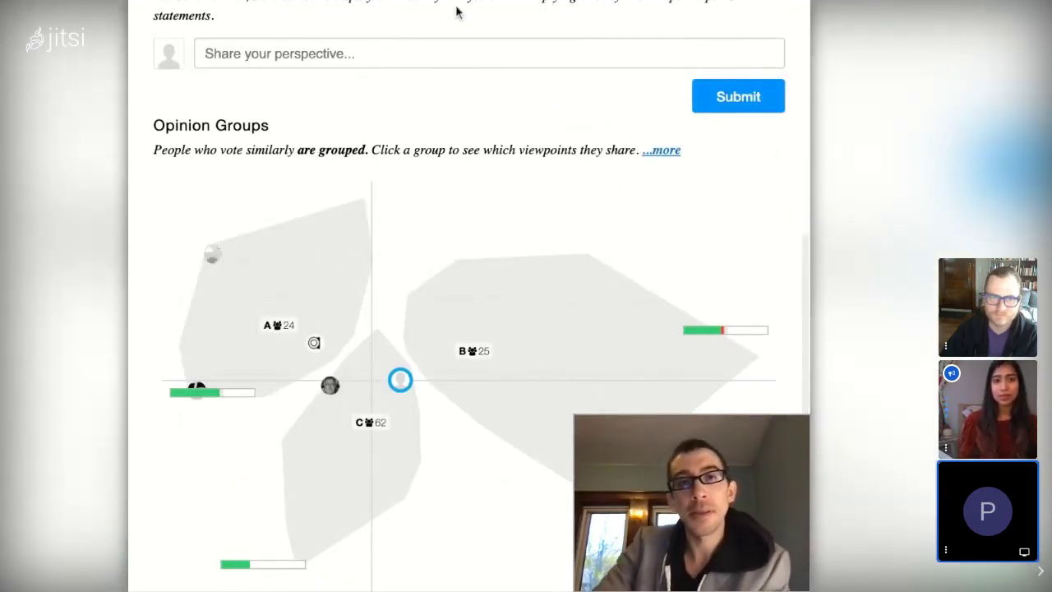